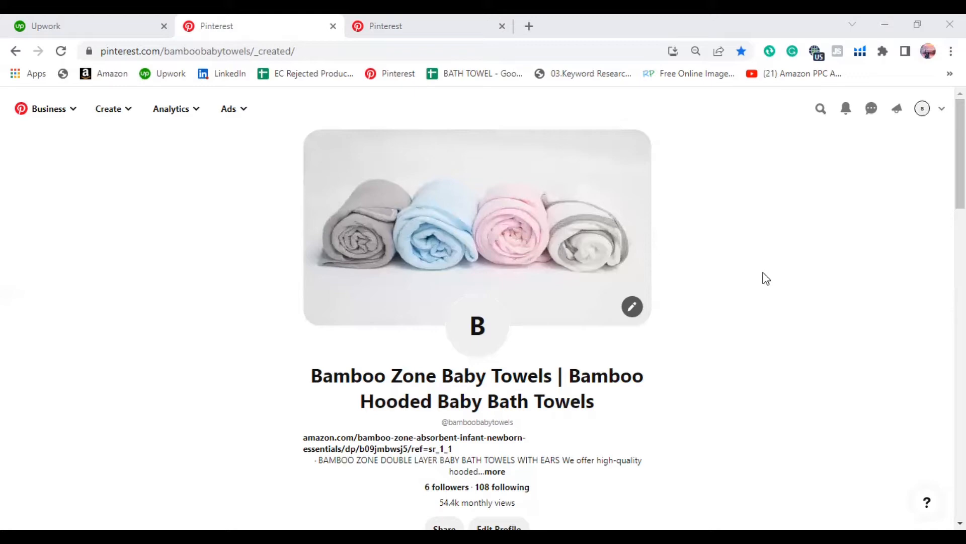
Step: Examine the business profile page, including its cover image, title, created pins and monthly views figure
scroll(720, 306, "down", 7)
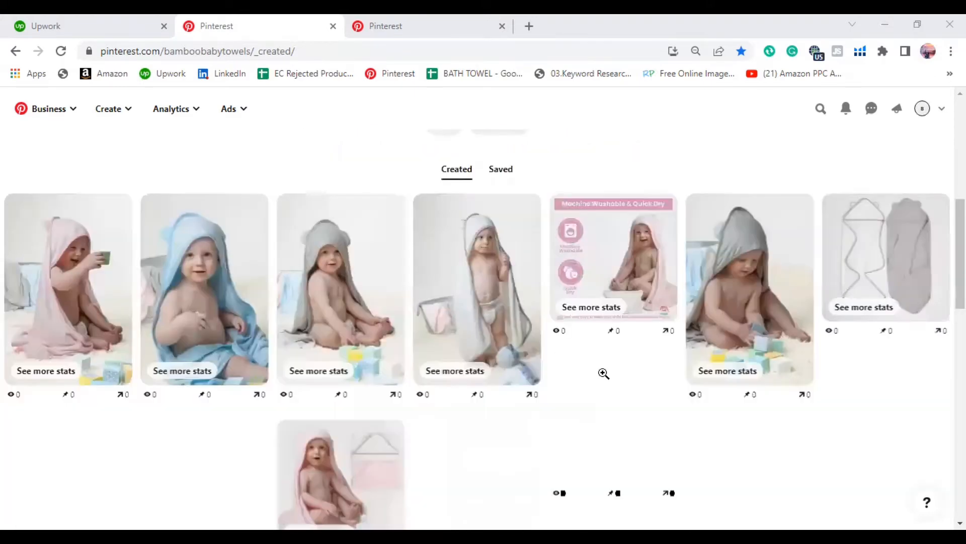
scroll(604, 371, "up", 7)
scroll(729, 295, "down", 1)
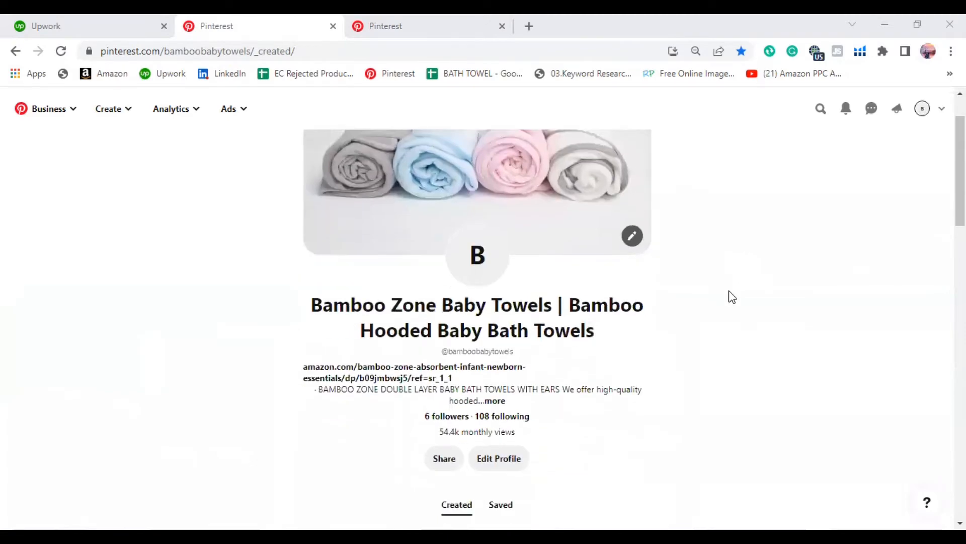
scroll(730, 295, "up", 1)
scroll(573, 470, "down", 1)
left_click_drag(526, 432, 522, 441)
left_click(685, 400)
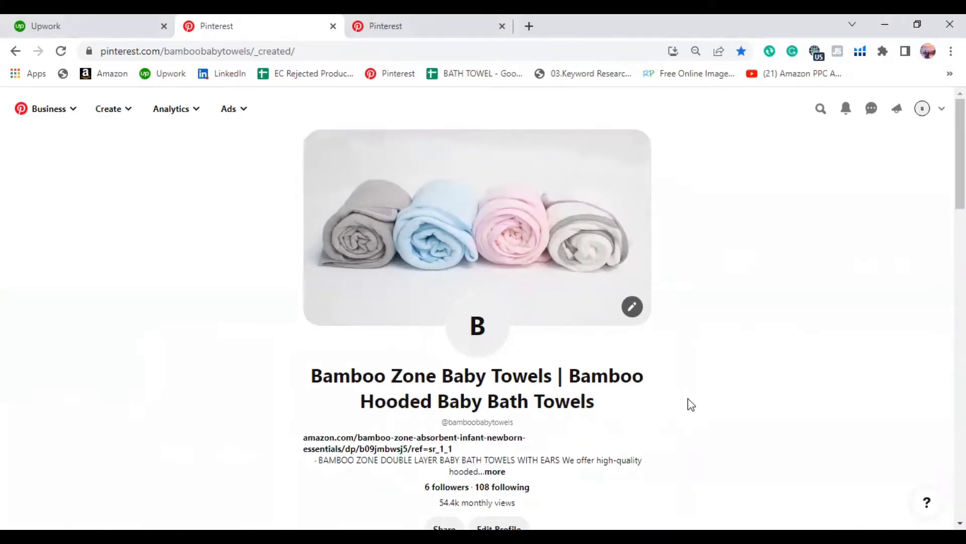
scroll(725, 390, "down", 2)
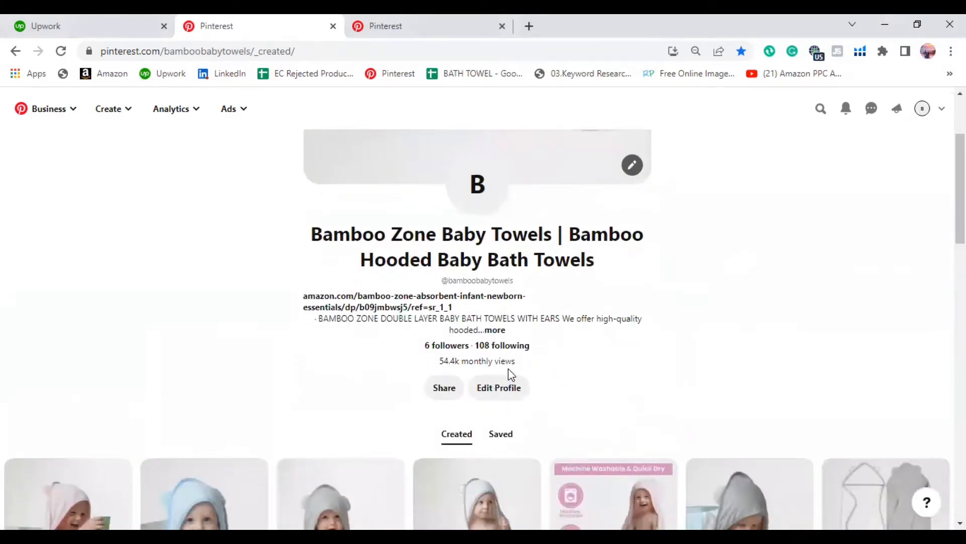
left_click_drag(507, 368, 425, 359)
scroll(700, 340, "up", 3)
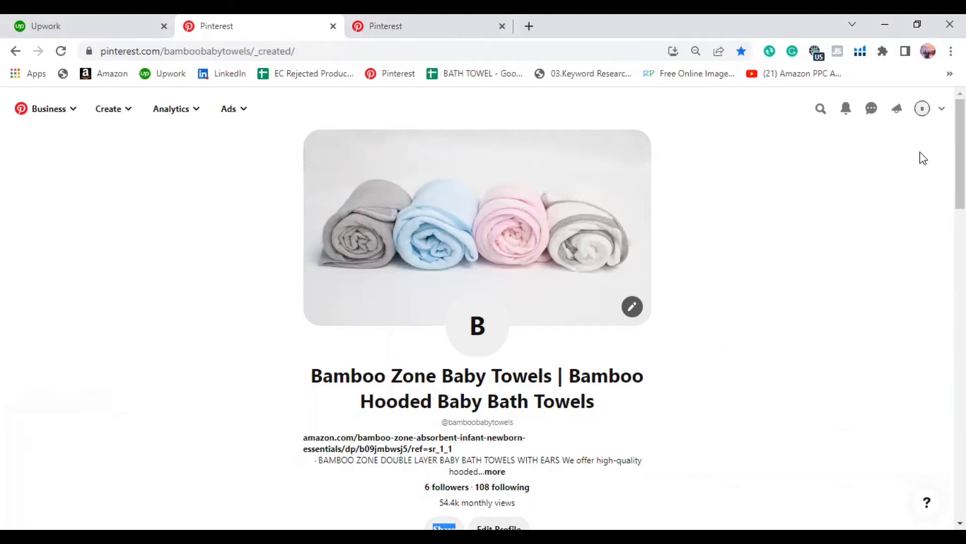
Step: Bring up the account's public profile settings, look over the whole form and highlight the business name
left_click(943, 112)
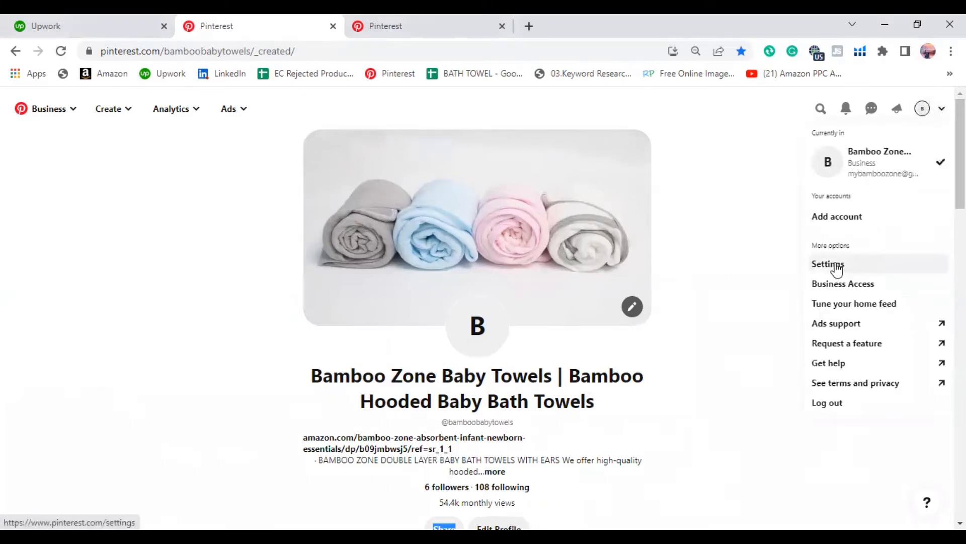
left_click(386, 23)
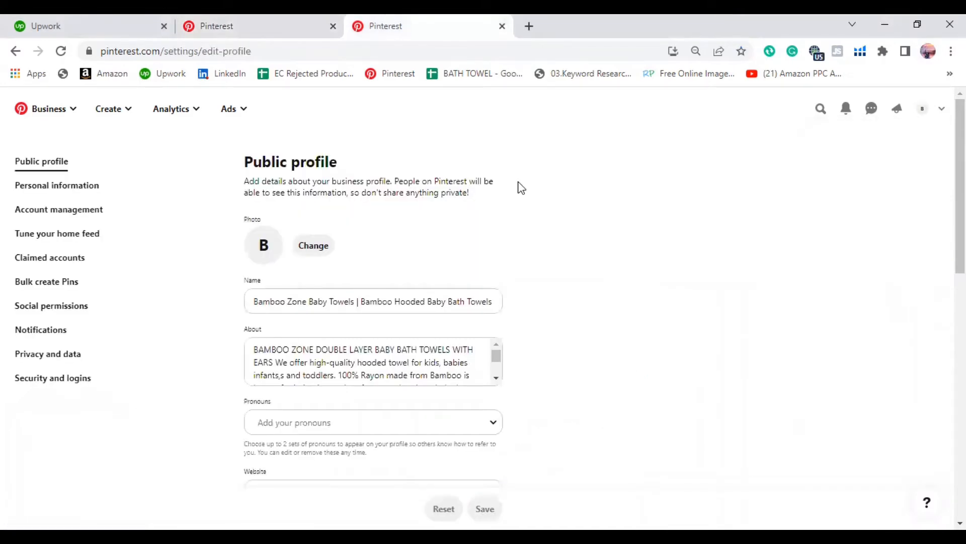
scroll(522, 249, "down", 15)
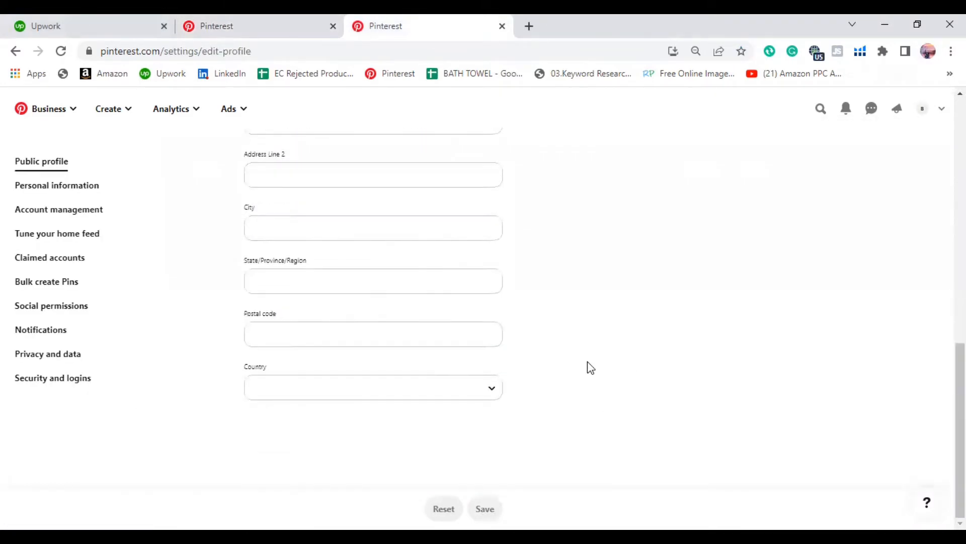
scroll(590, 368, "up", 15)
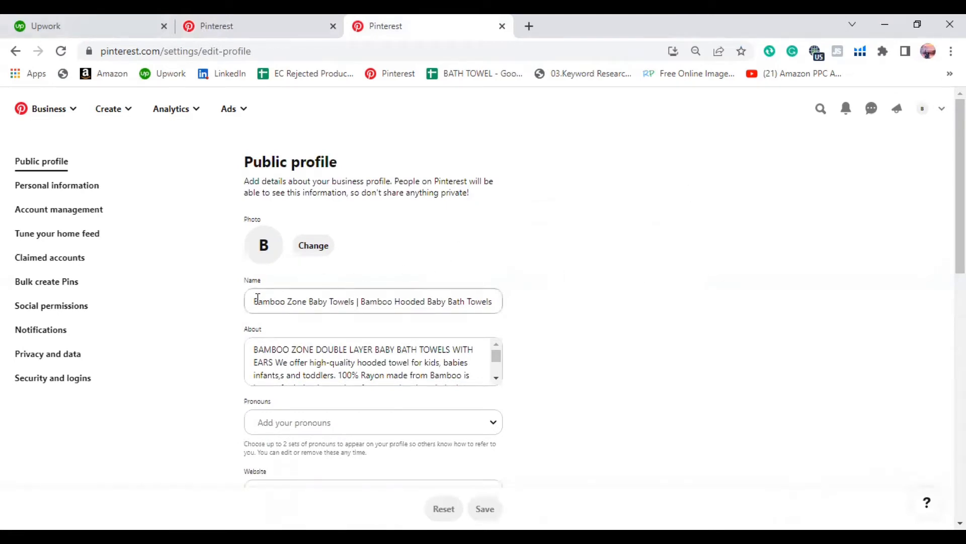
left_click_drag(249, 301, 565, 307)
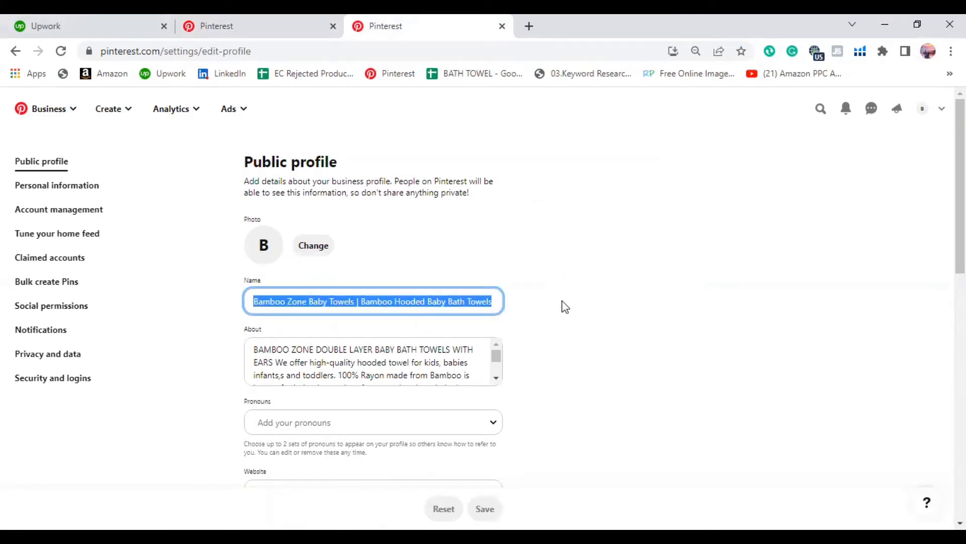
left_click(566, 306)
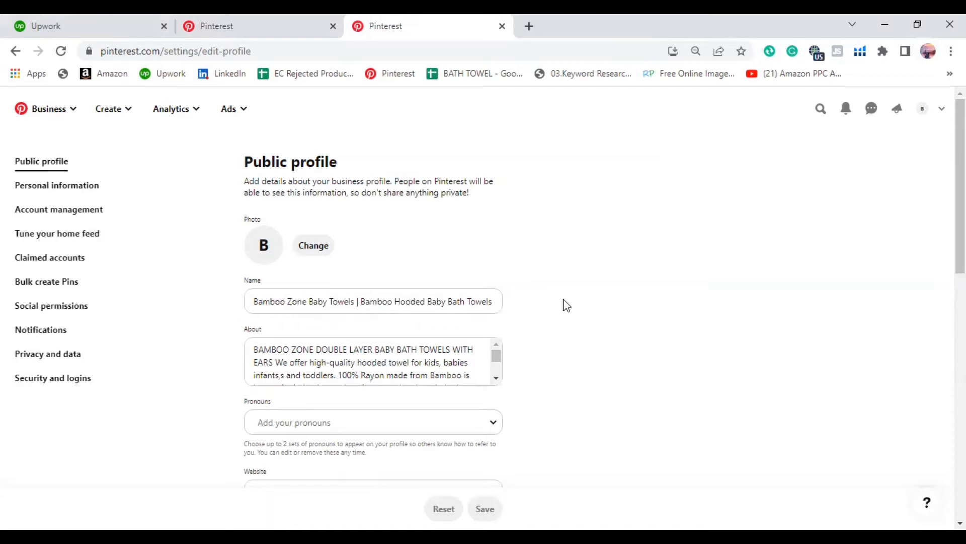
Step: Compare the Name field in the public profile settings with the title displayed on the business profile page
left_click(257, 20)
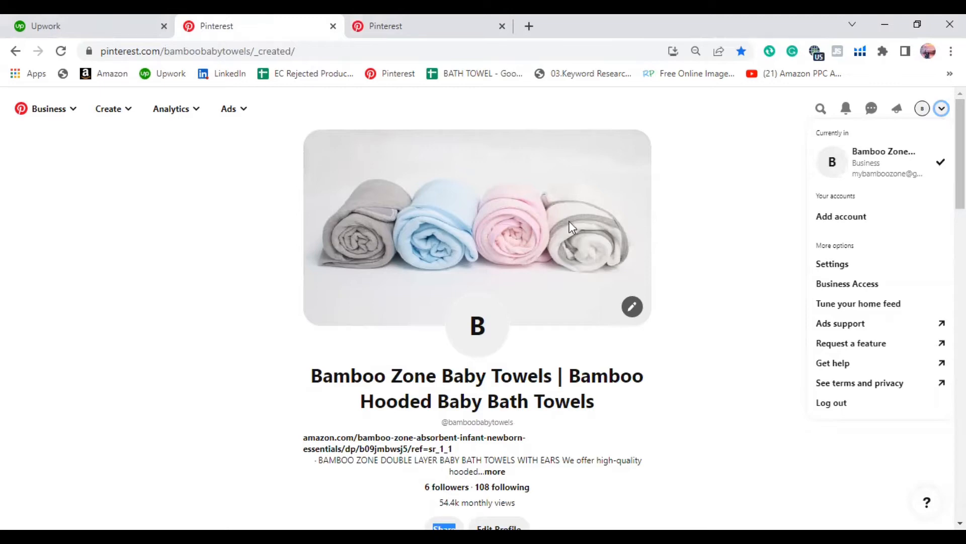
left_click(474, 18)
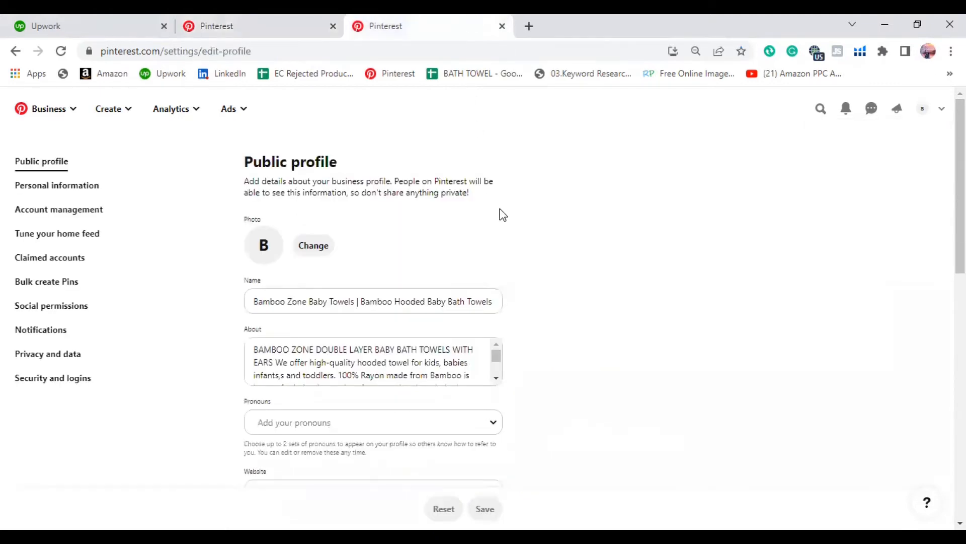
left_click(254, 300)
left_click_drag(254, 300, 534, 309)
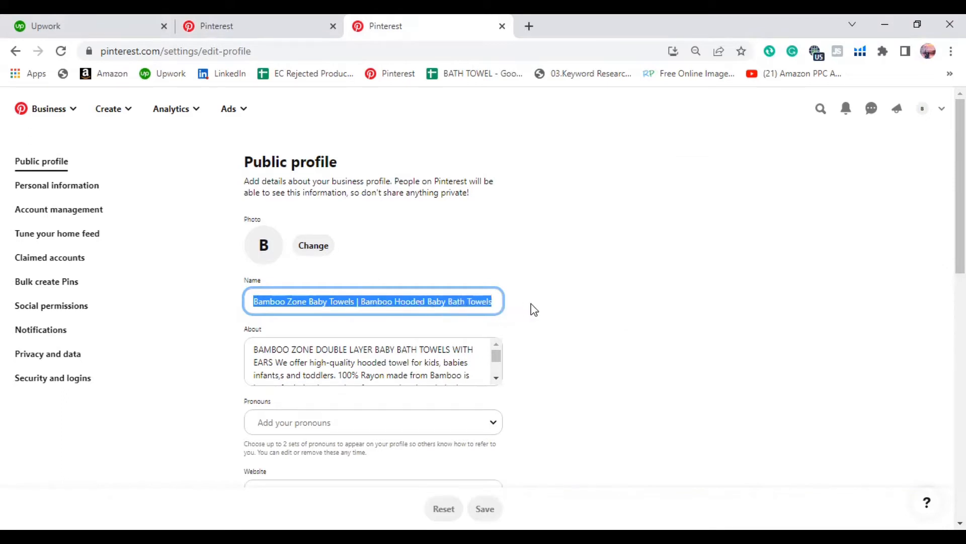
left_click(523, 301)
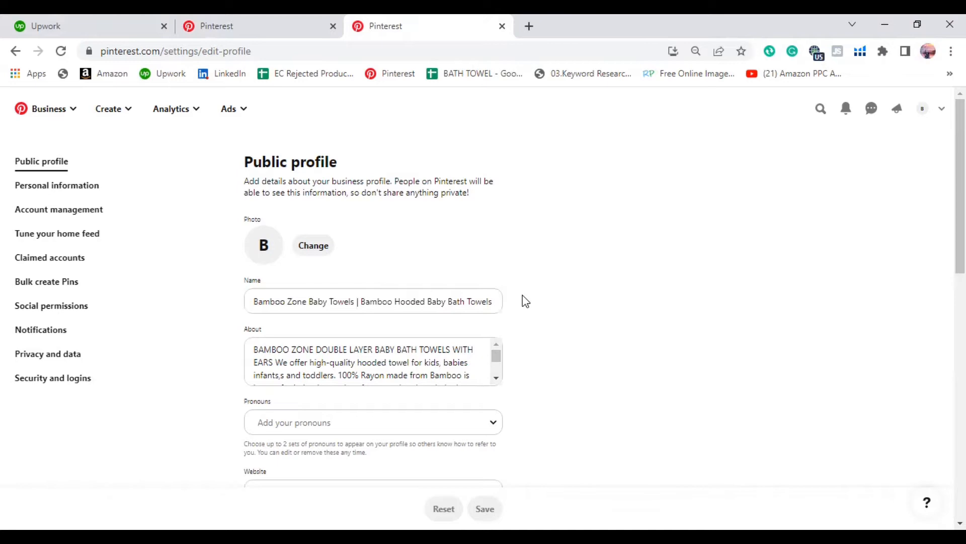
left_click(201, 21)
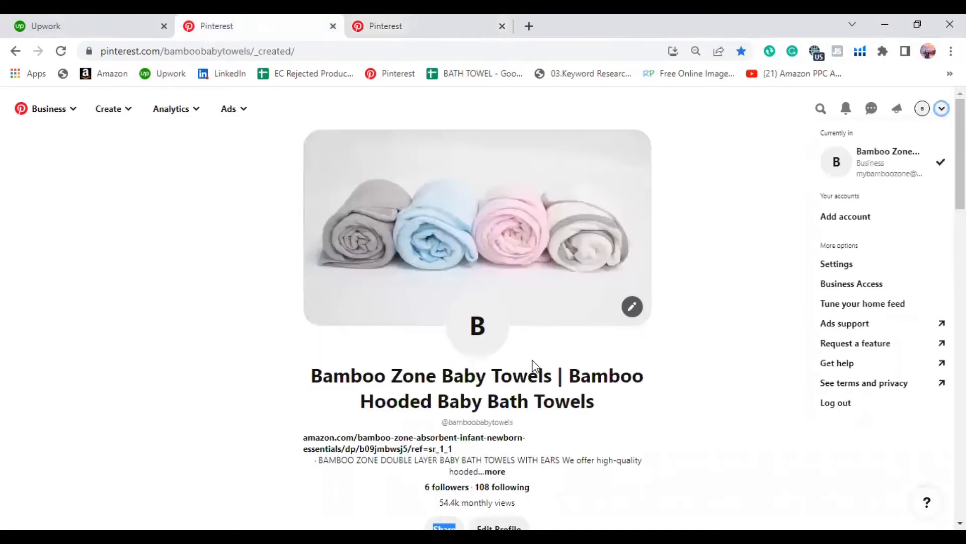
scroll(631, 416, "down", 1)
scroll(631, 416, "down", 1)
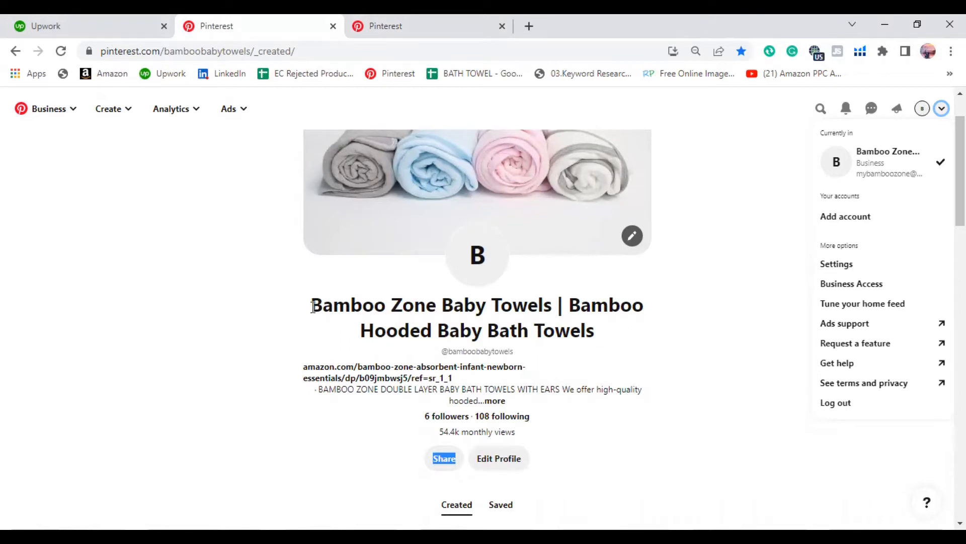
left_click_drag(311, 304, 611, 336)
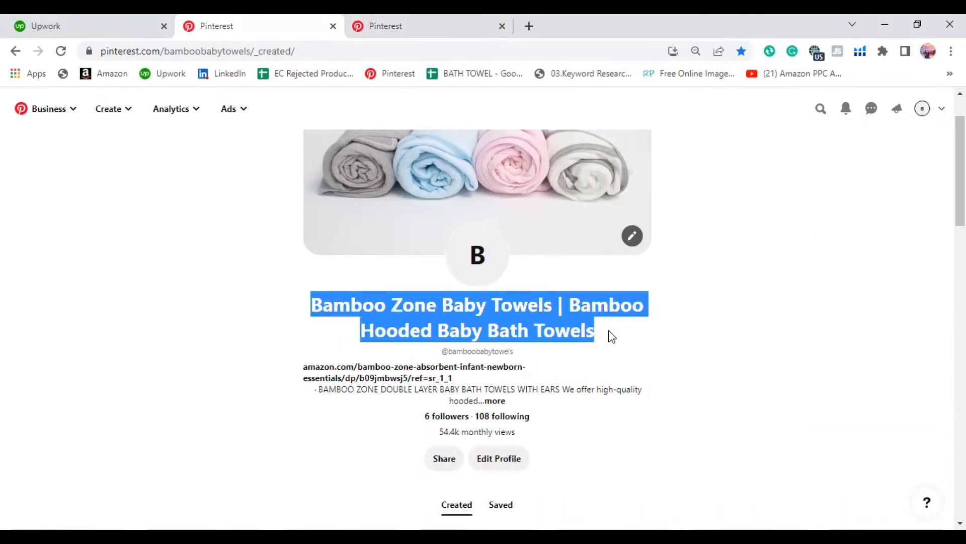
Step: Review the About description in the public profile settings and highlight its opening phrase "BAMBOO ZONE DOUBLE LAYER BABY BATH TOWELS"
left_click(385, 15)
scroll(530, 291, "down", 3)
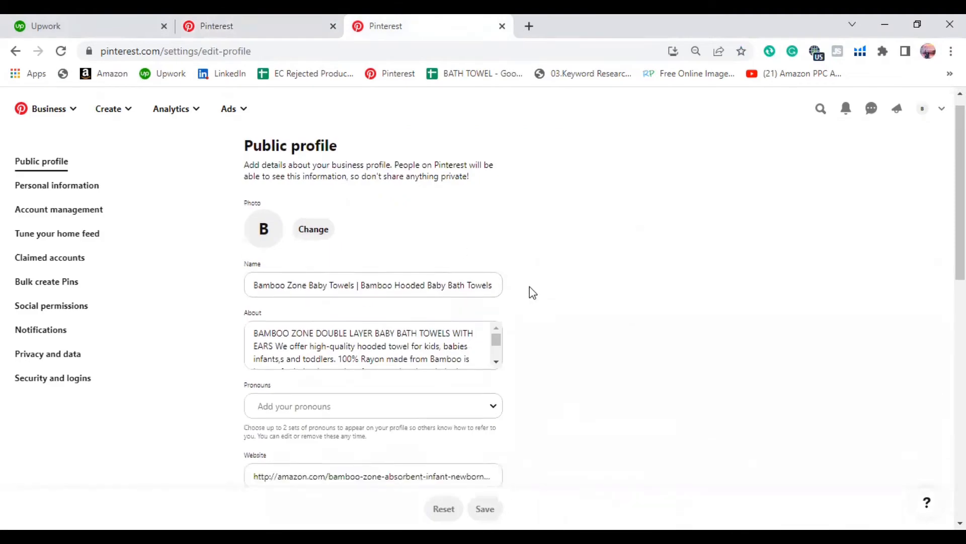
left_click_drag(248, 210, 482, 243)
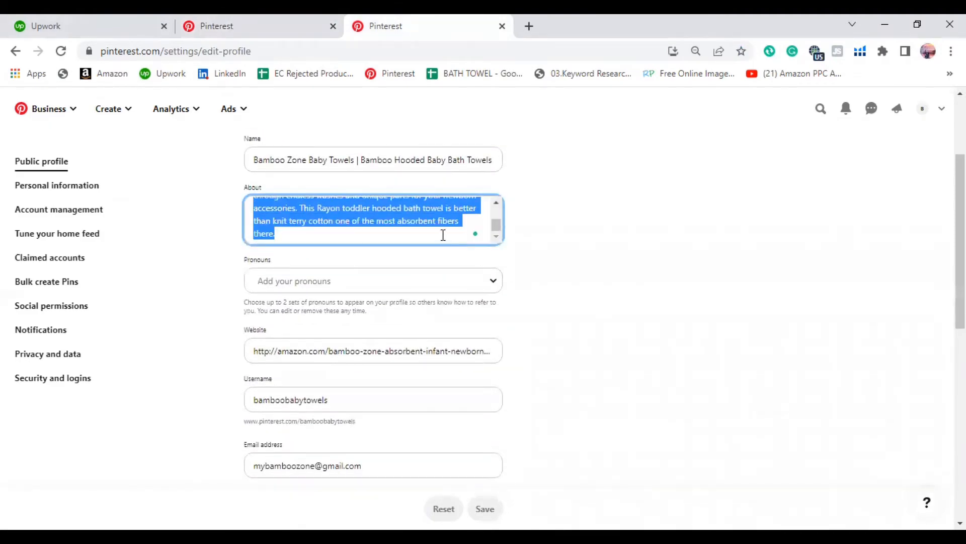
left_click(594, 234)
left_click_drag(497, 226, 497, 214)
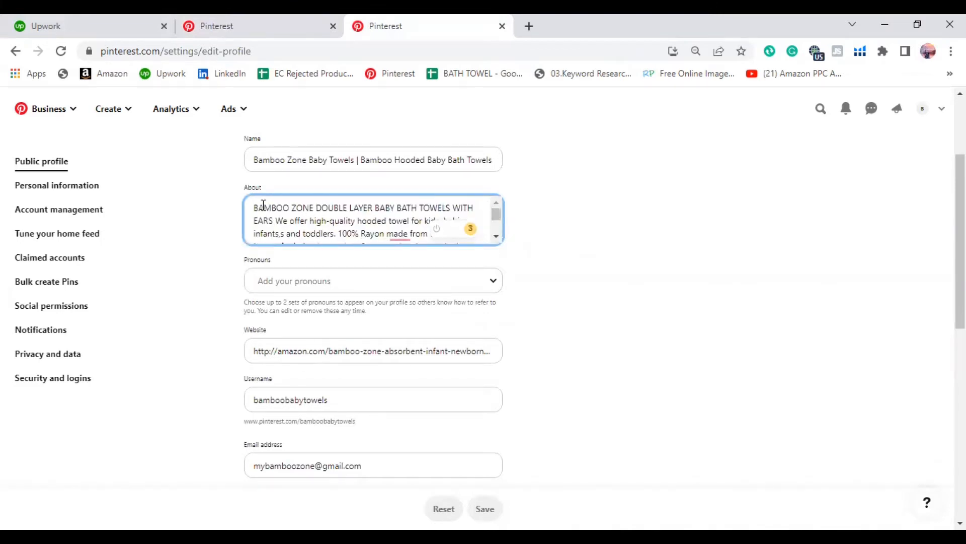
left_click_drag(253, 207, 456, 211)
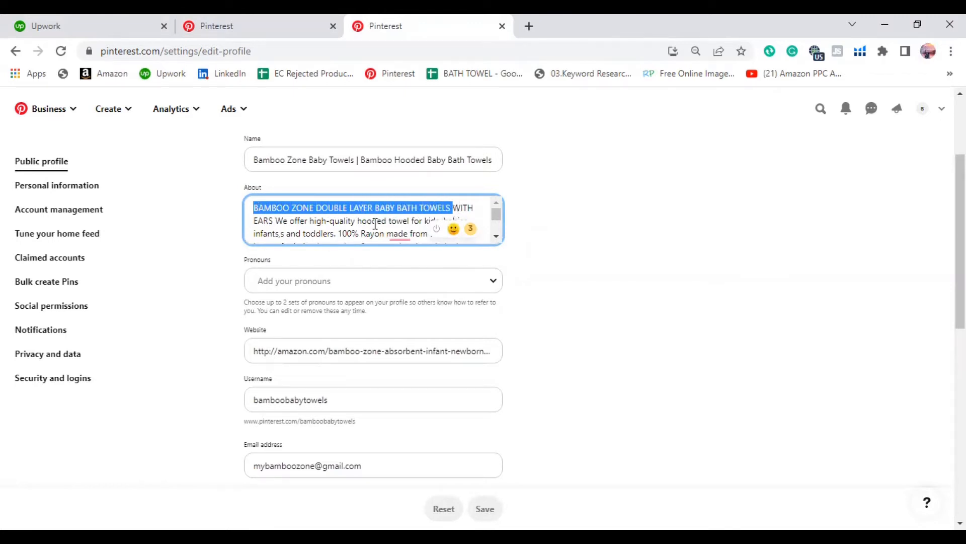
scroll(375, 224, "down", 3)
scroll(309, 226, "up", 3)
Step: Highlight "hooded towel for kids" in the About description and read through the rest of the text
mouse_move(395, 234)
left_click(352, 222)
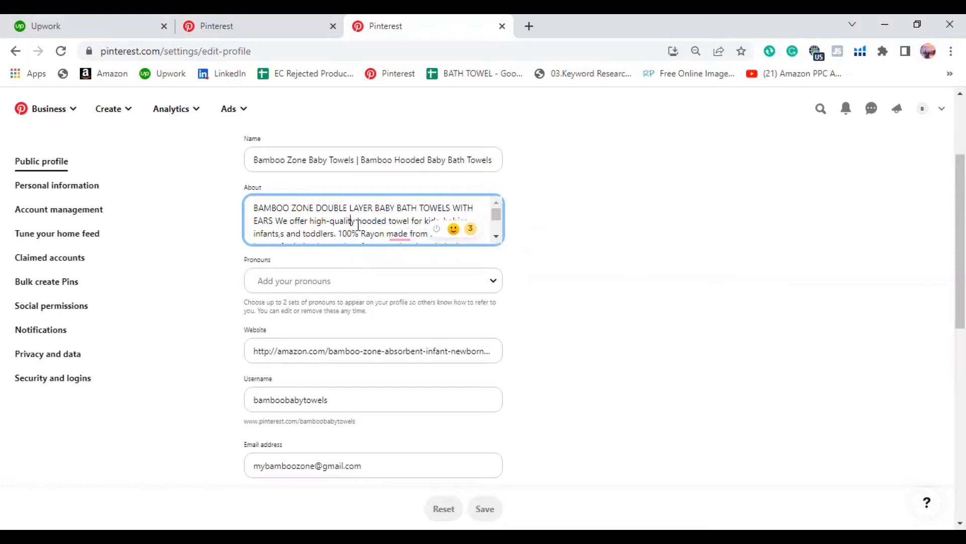
left_click_drag(357, 222, 440, 222)
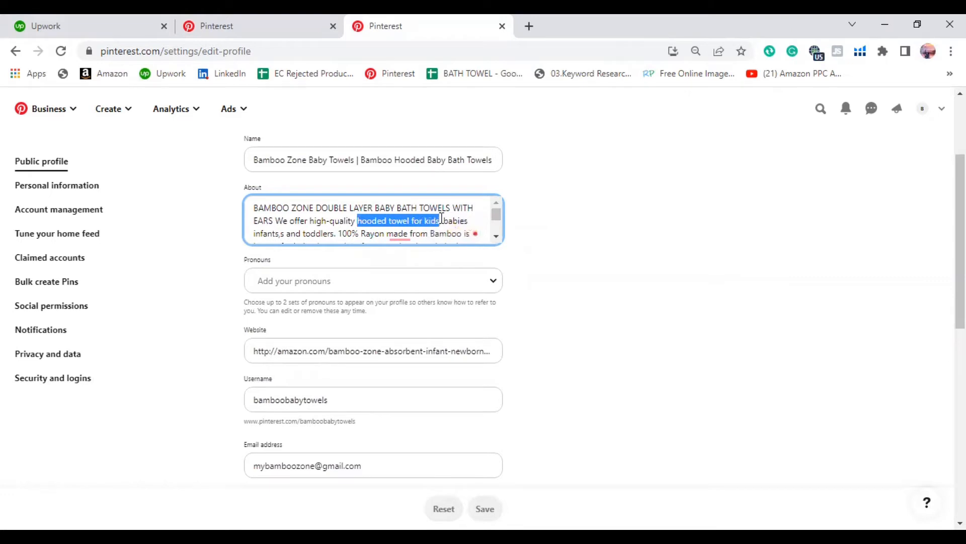
scroll(363, 222, "down", 3)
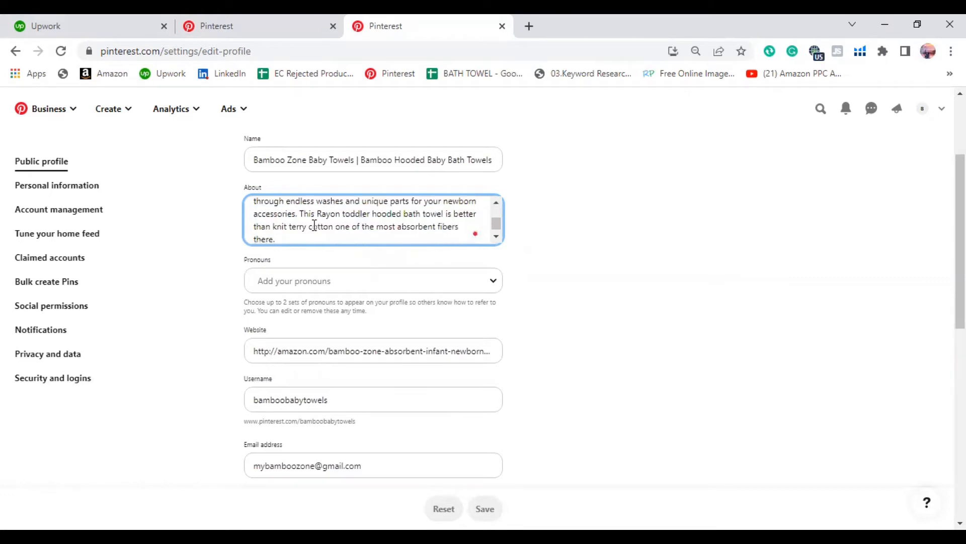
left_click(542, 243)
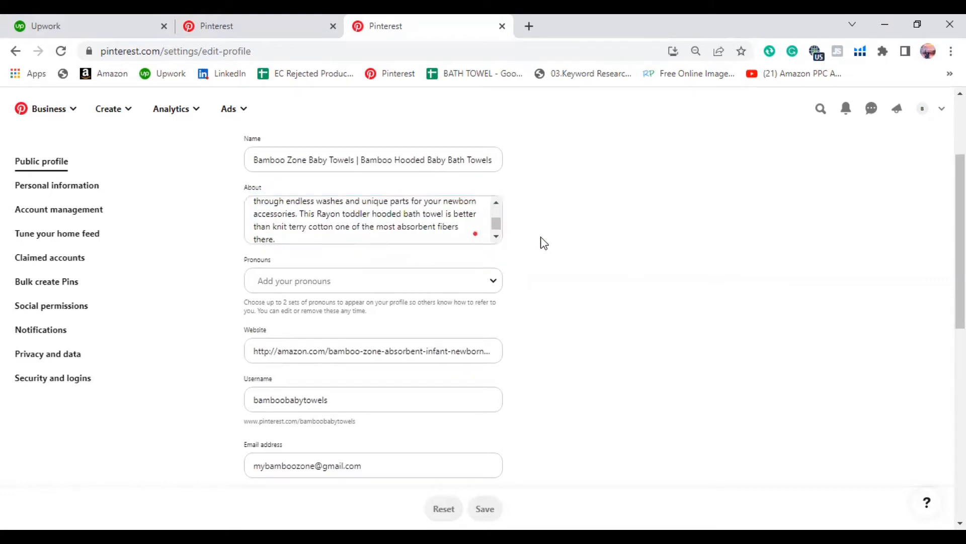
left_click_drag(497, 223, 498, 205)
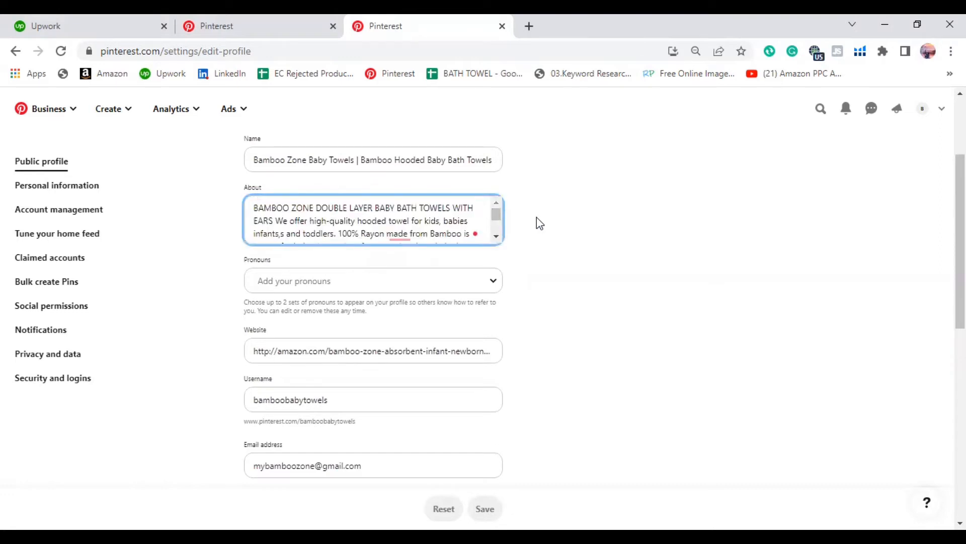
left_click(550, 243)
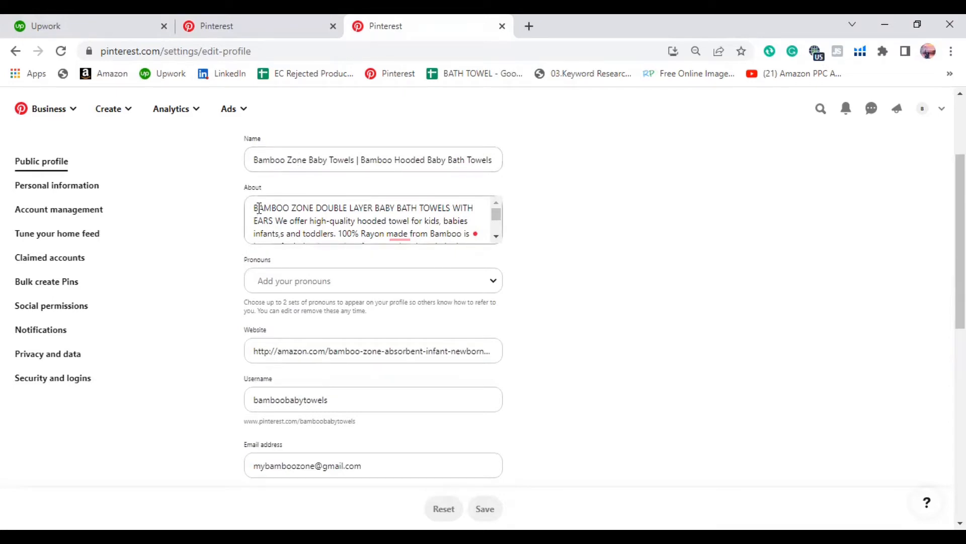
Step: Read the full About text on the business profile page and close its details window
left_click(266, 21)
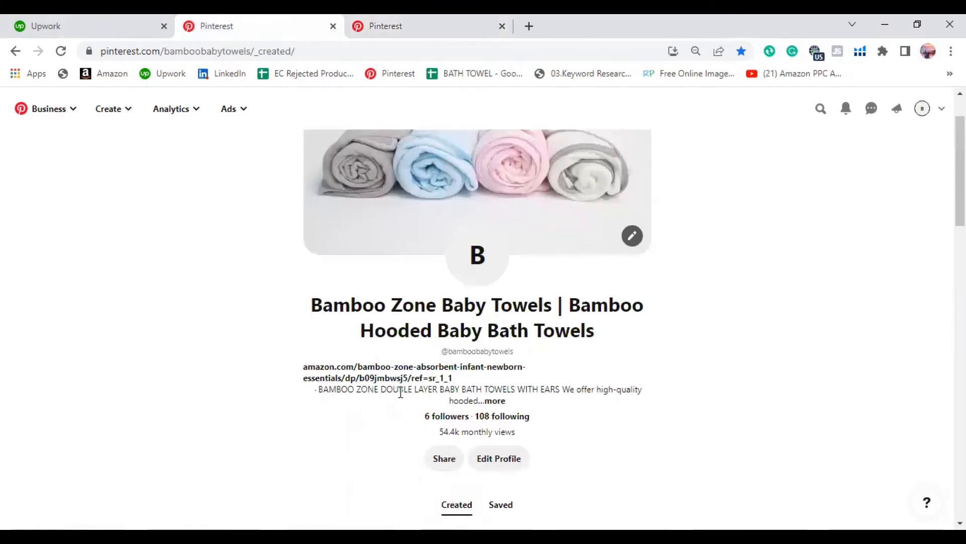
left_click(495, 401)
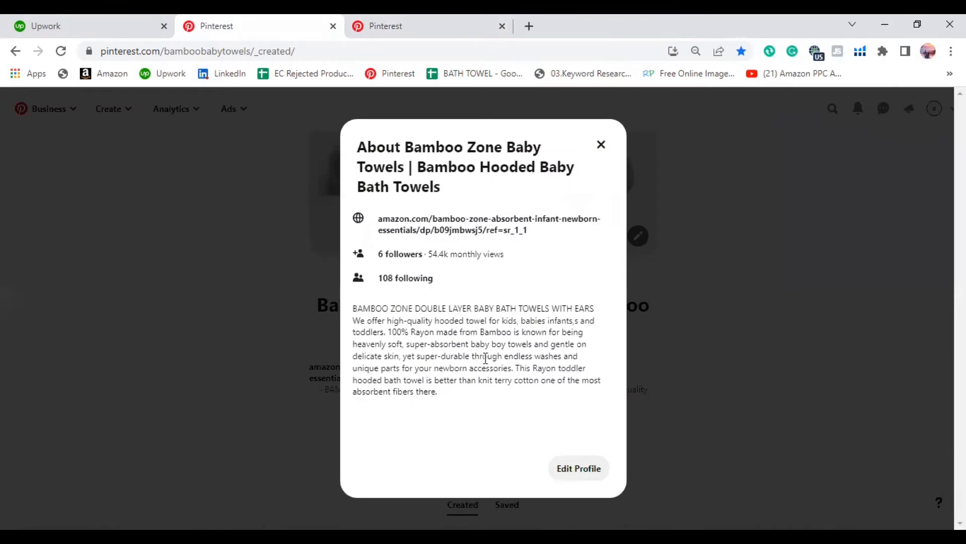
left_click(603, 151)
Step: Highlight the website link in the public profile settings and review the username, email, phone and address fields
left_click(399, 19)
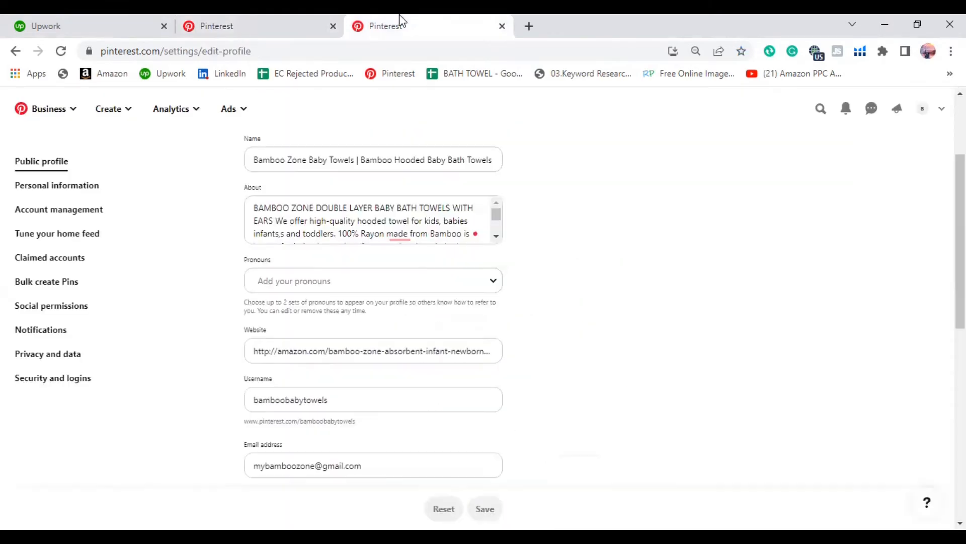
scroll(453, 336, "down", 2)
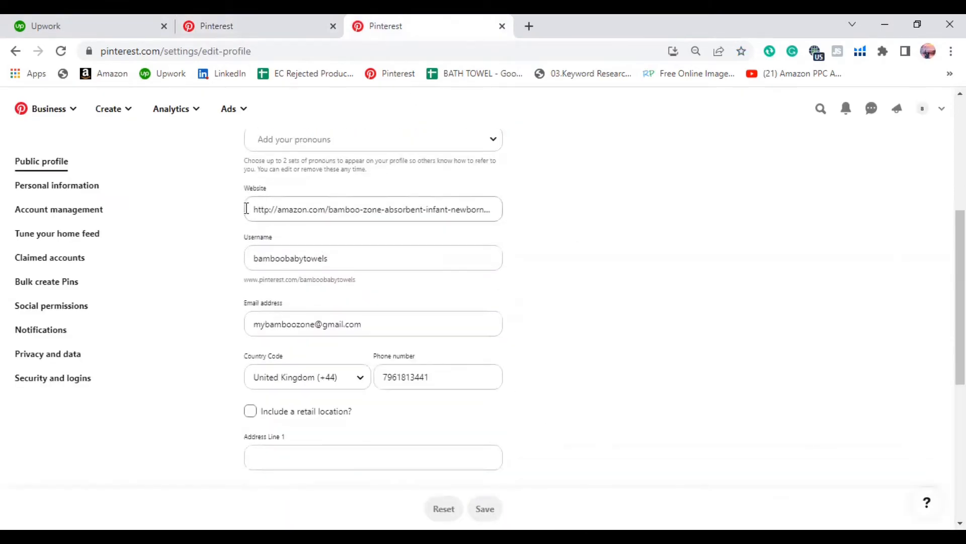
left_click_drag(247, 207, 693, 209)
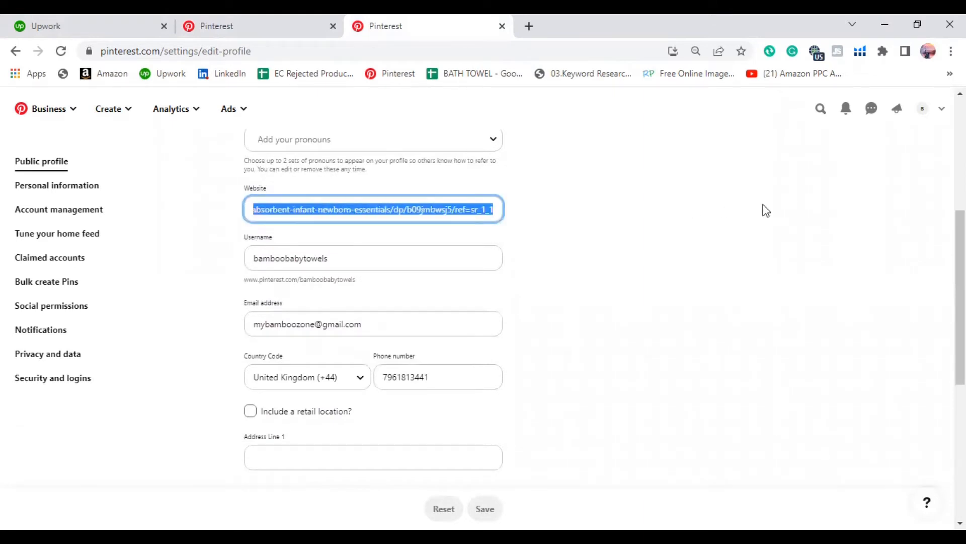
scroll(561, 296, "down", 3)
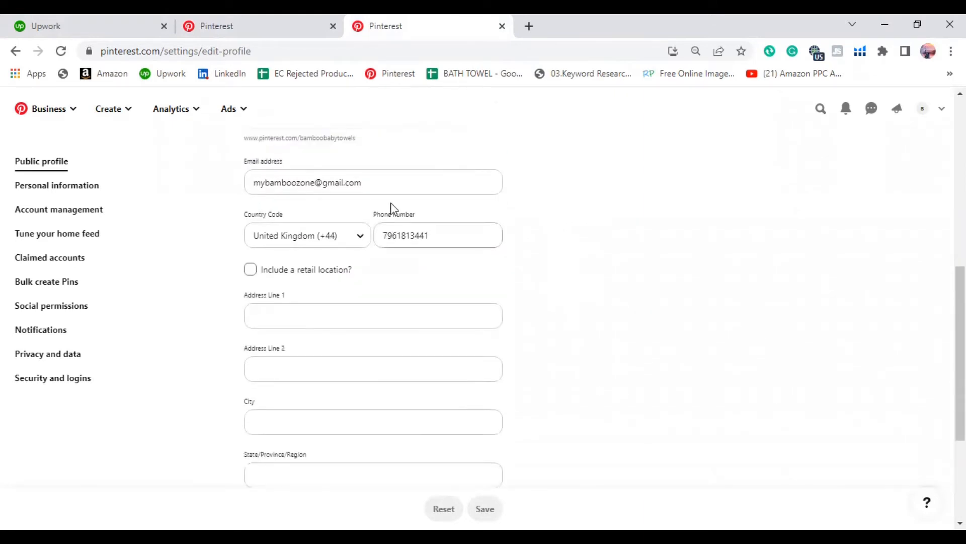
scroll(421, 242, "up", 2)
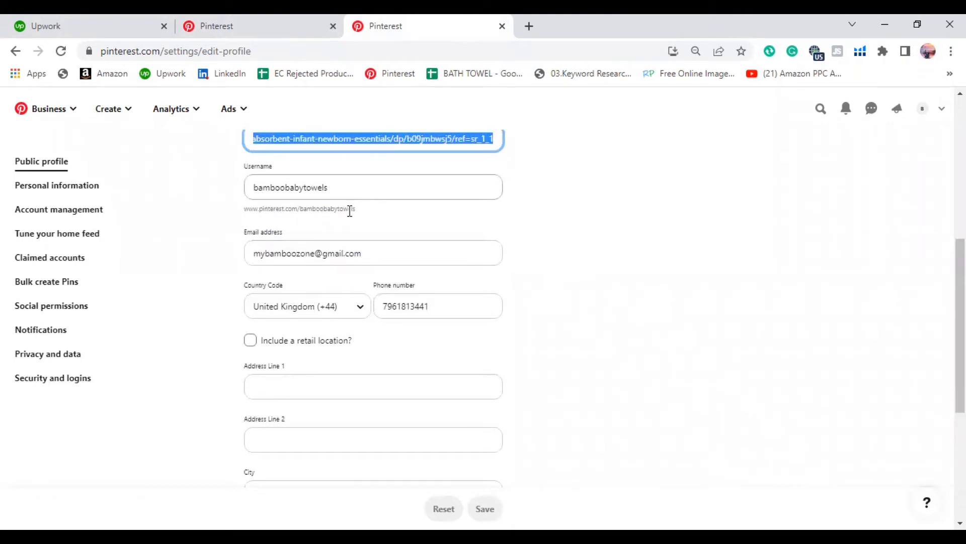
Step: Review the personal information settings through to the business account goals, and return to the public profile settings
scroll(408, 302, "down", 4)
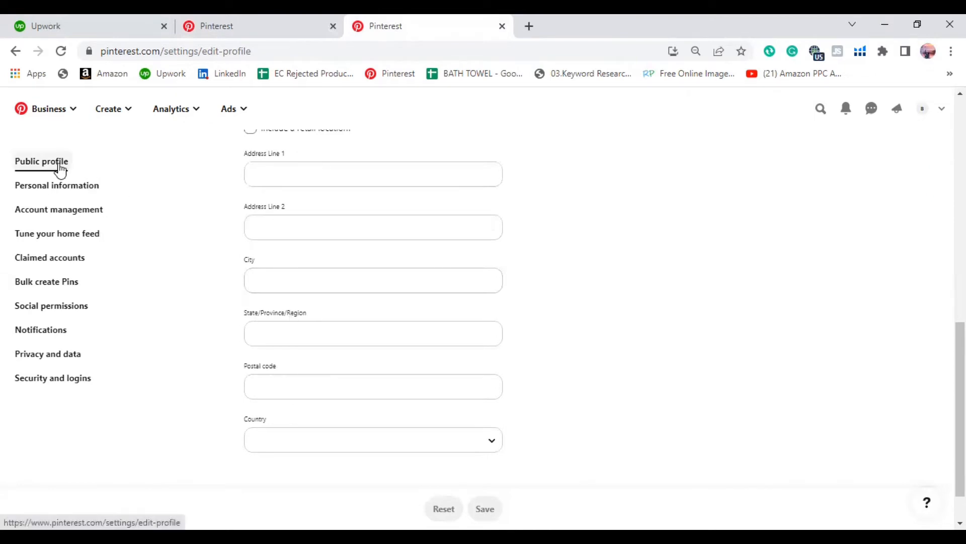
left_click(61, 188)
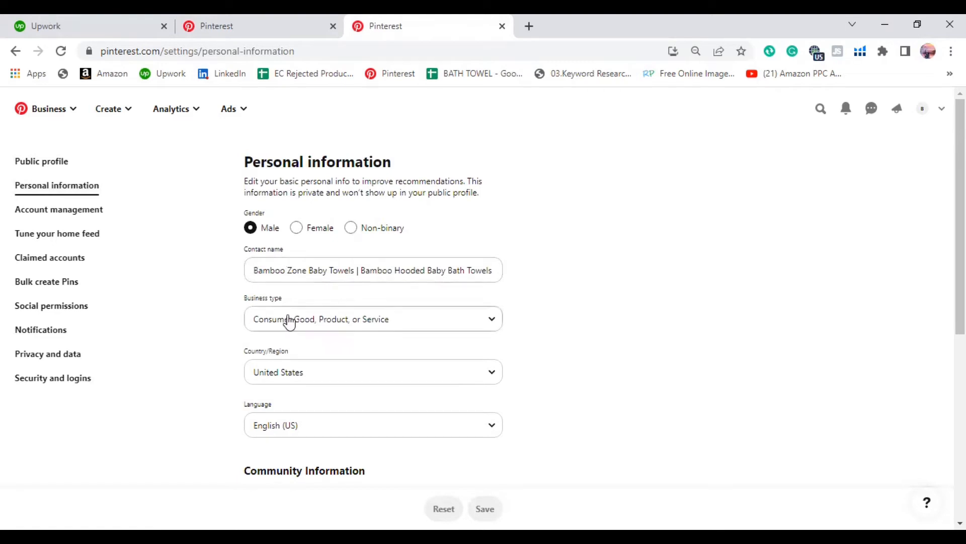
scroll(297, 322, "down", 3)
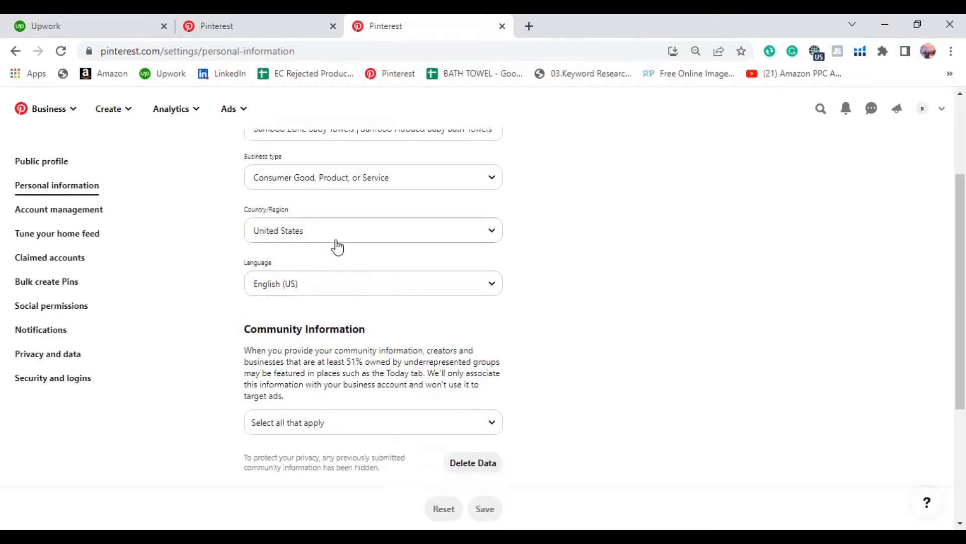
scroll(421, 310, "down", 4)
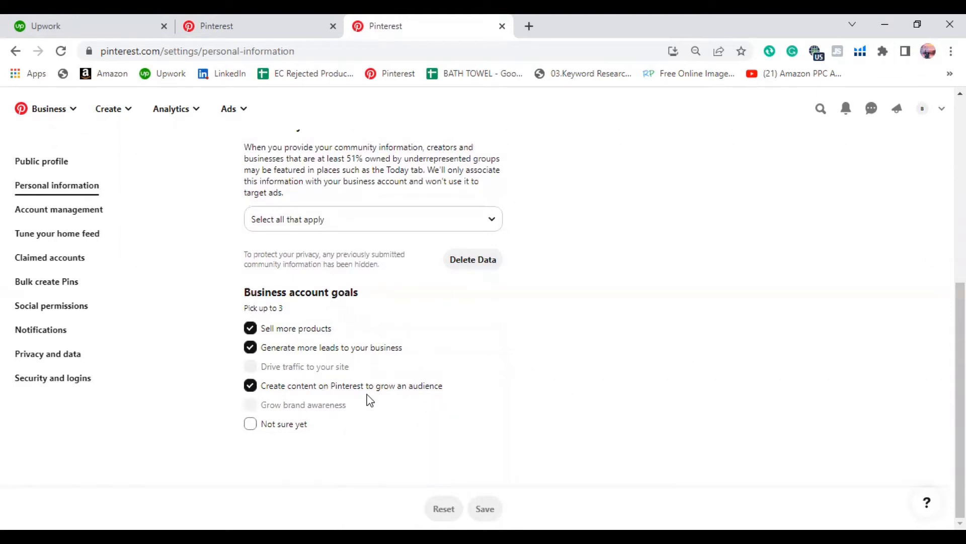
scroll(370, 400, "up", 7)
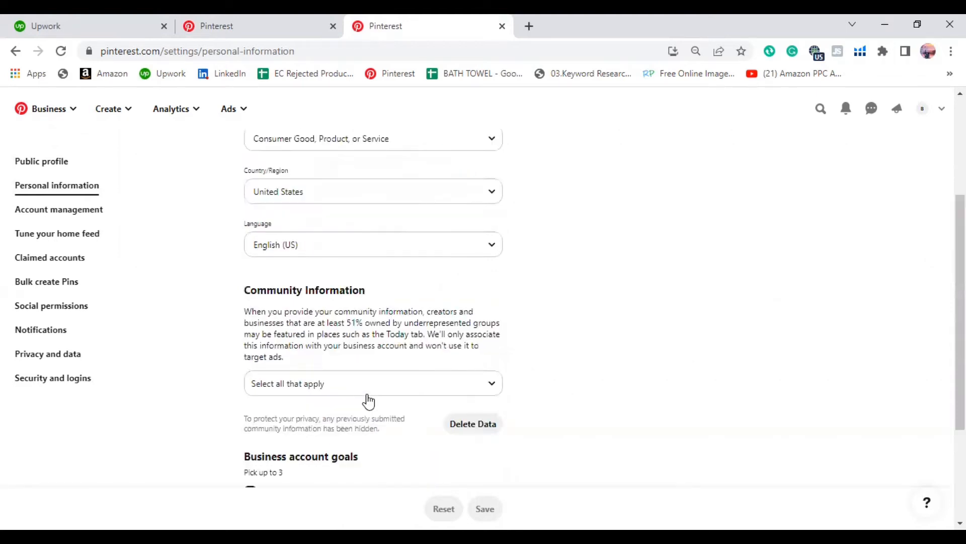
left_click(45, 169)
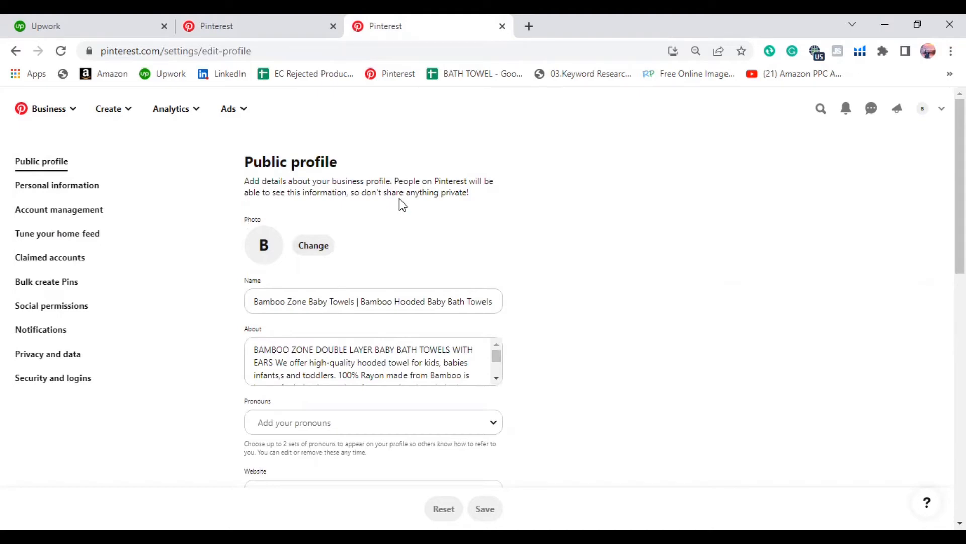
Step: Look through the created pins and the creation options on the business profile page, and open its saved boards
left_click(211, 24)
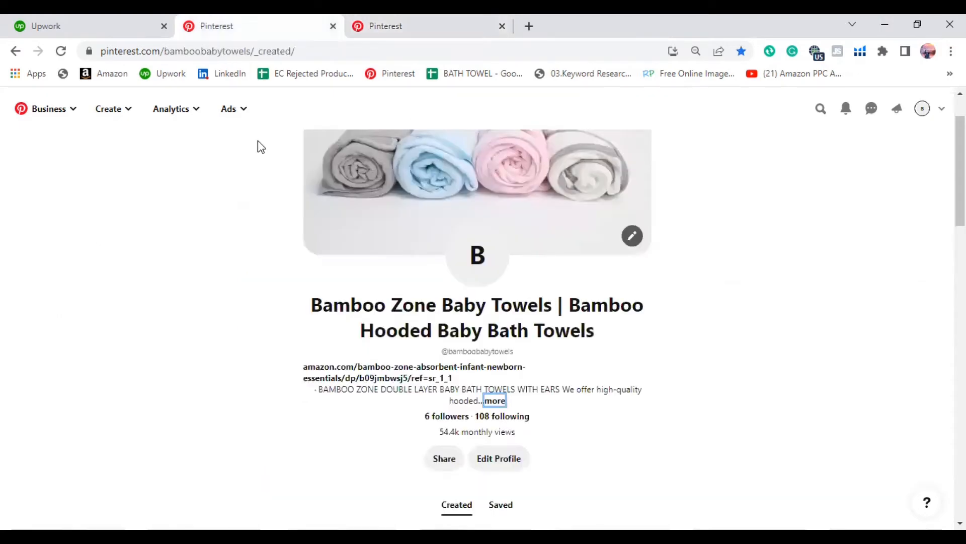
scroll(483, 302, "down", 7)
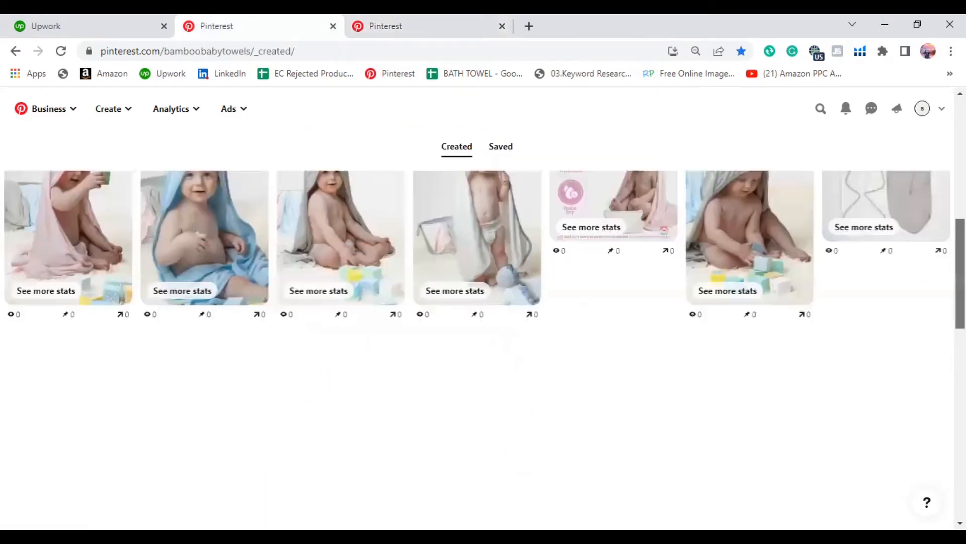
scroll(483, 302, "up", 3)
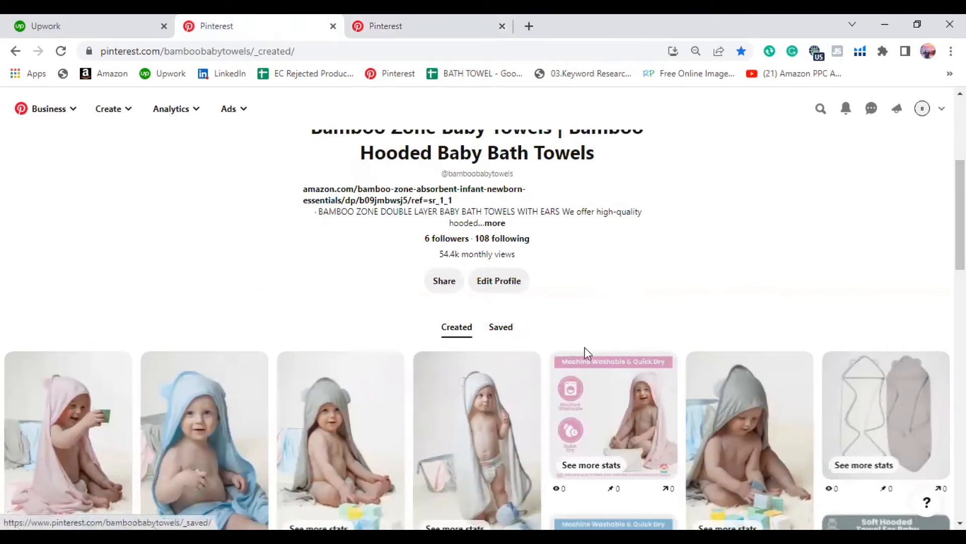
scroll(584, 347, "up", 5)
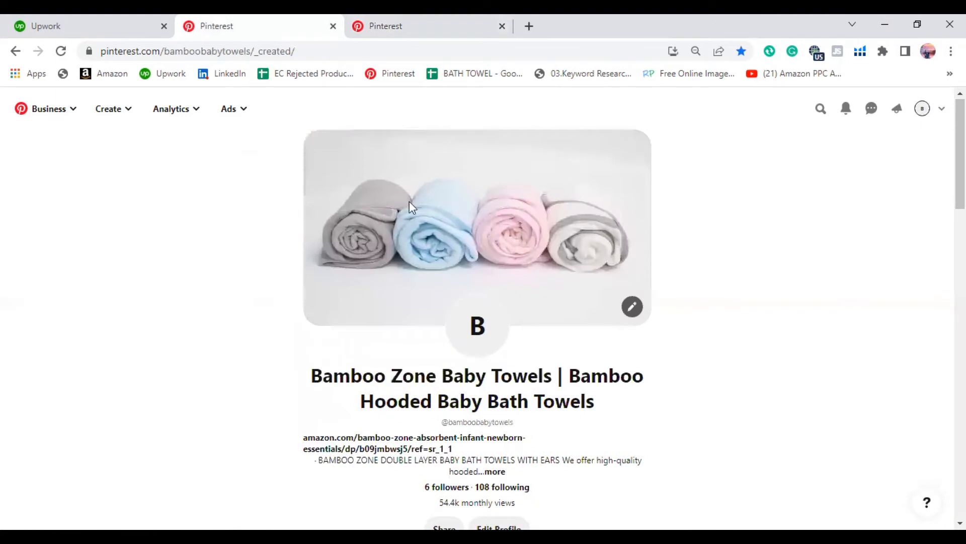
left_click(109, 109)
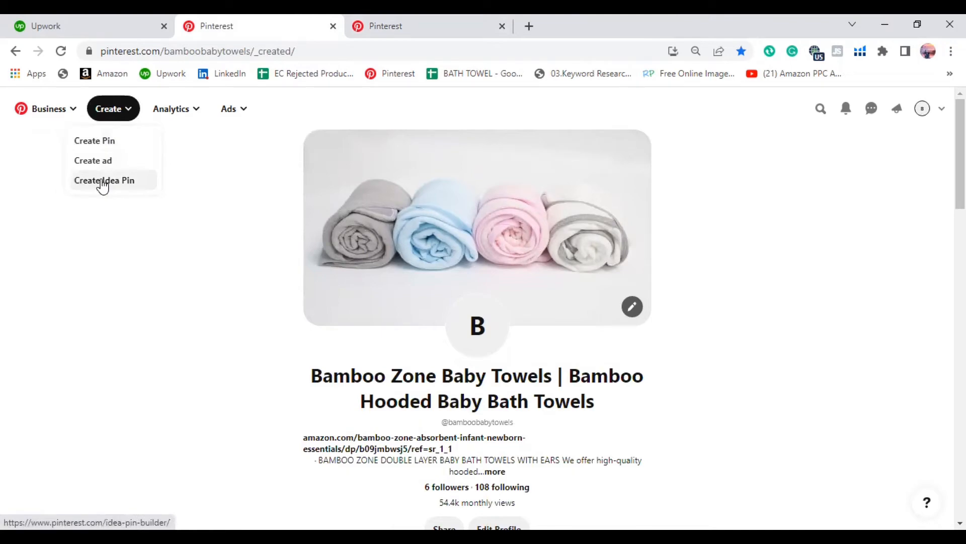
left_click(200, 171)
scroll(201, 171, "down", 8)
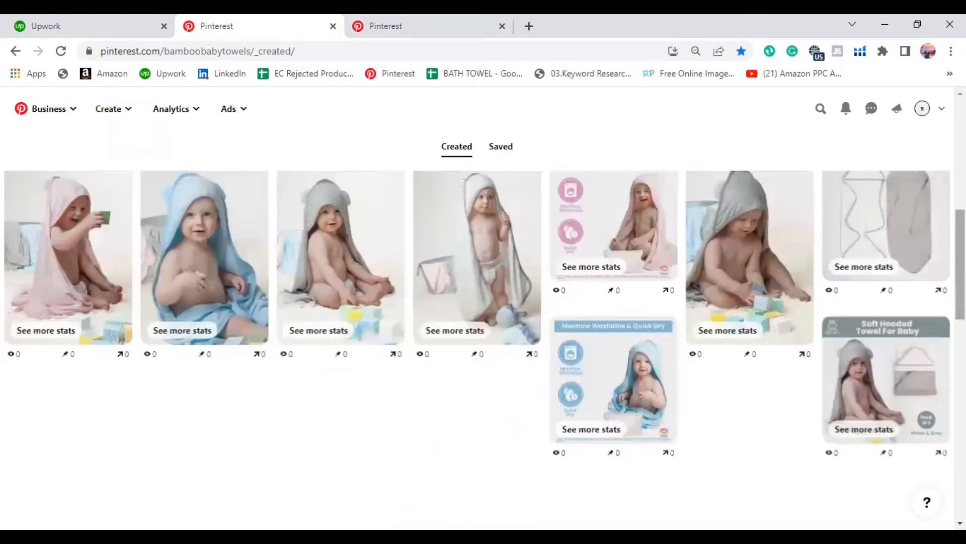
scroll(502, 317, "up", 5)
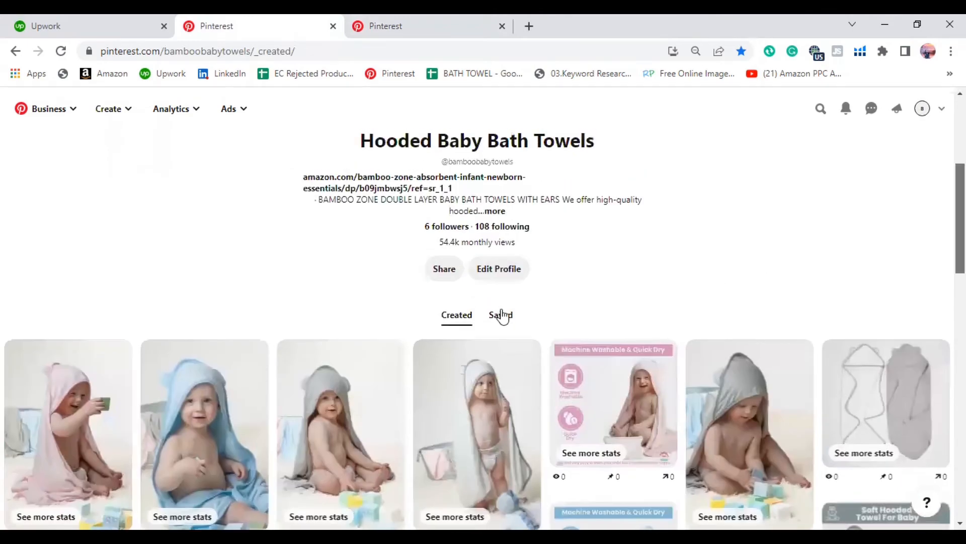
left_click(501, 316)
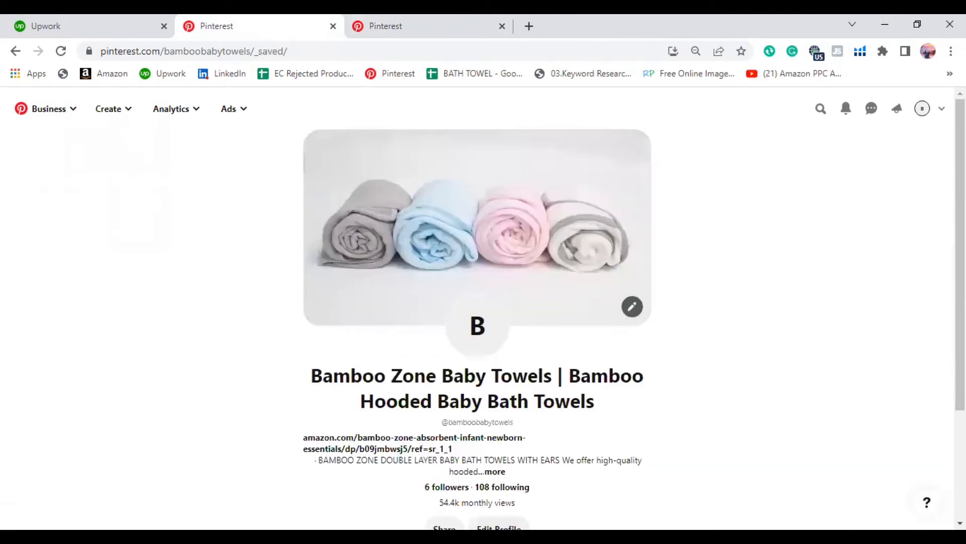
left_click_drag(960, 302, 960, 417)
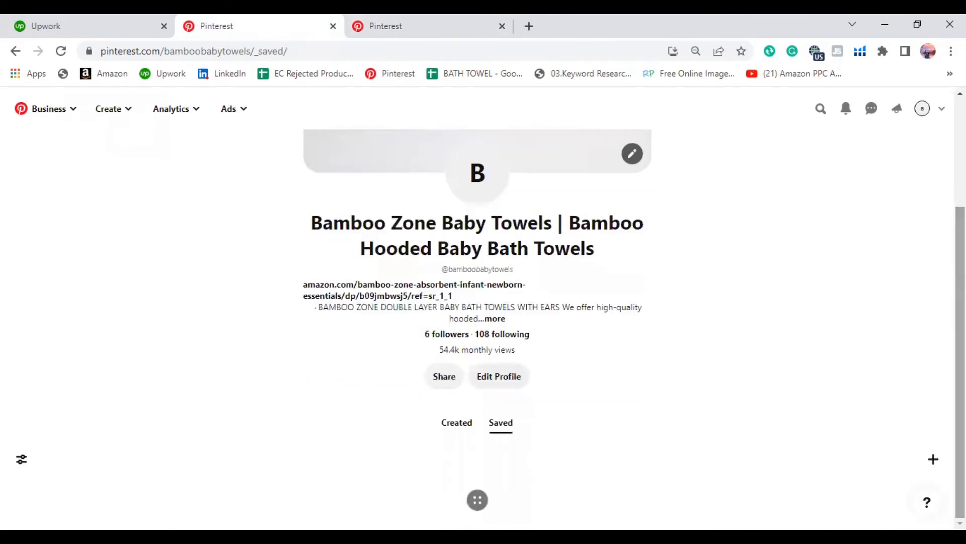
Step: Start a new board from the saved boards section and name it "Water Bottle Sports Water bottle"
left_click(932, 461)
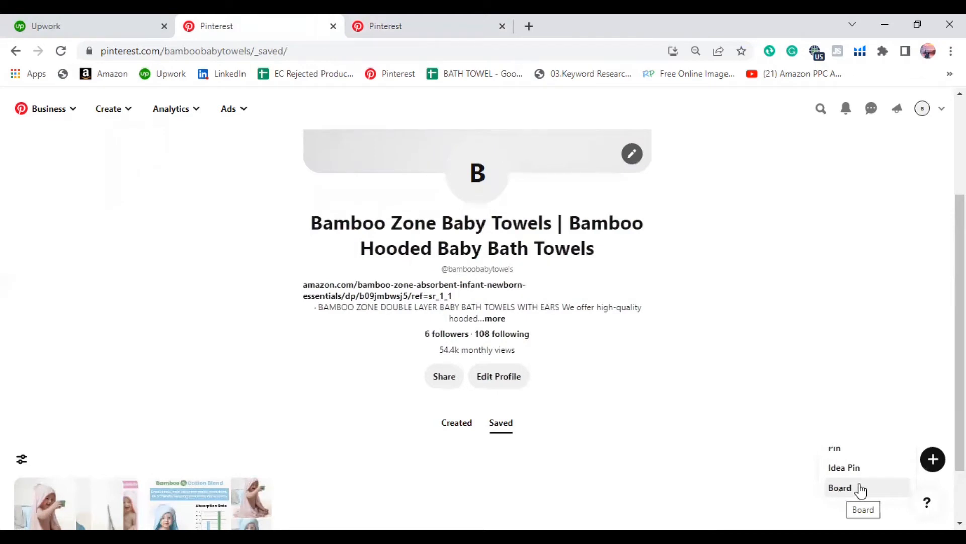
left_click(839, 488)
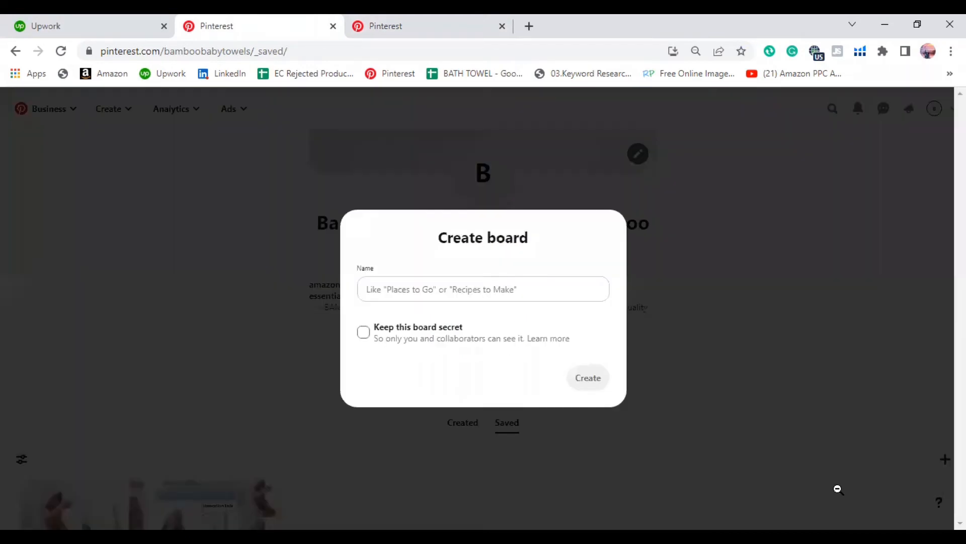
left_click(419, 292)
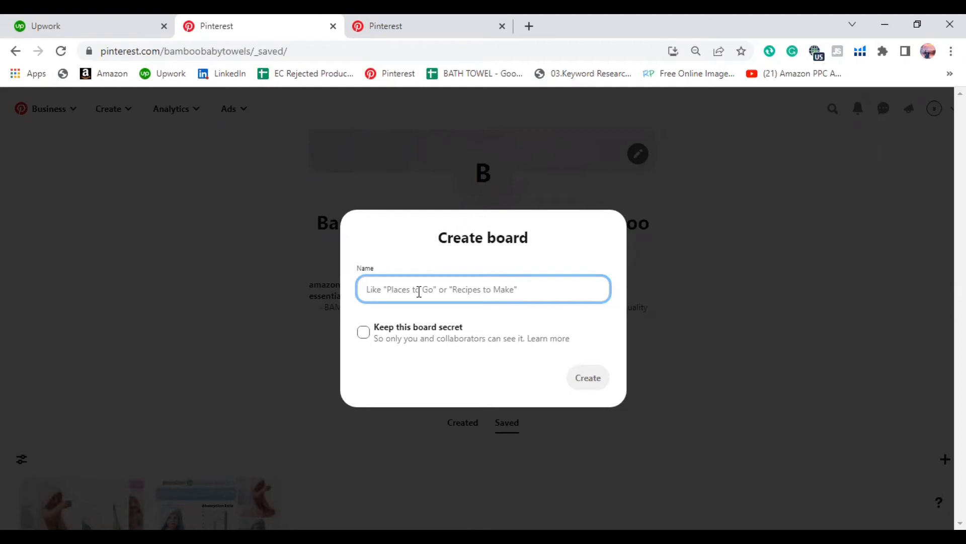
type("Wayer")
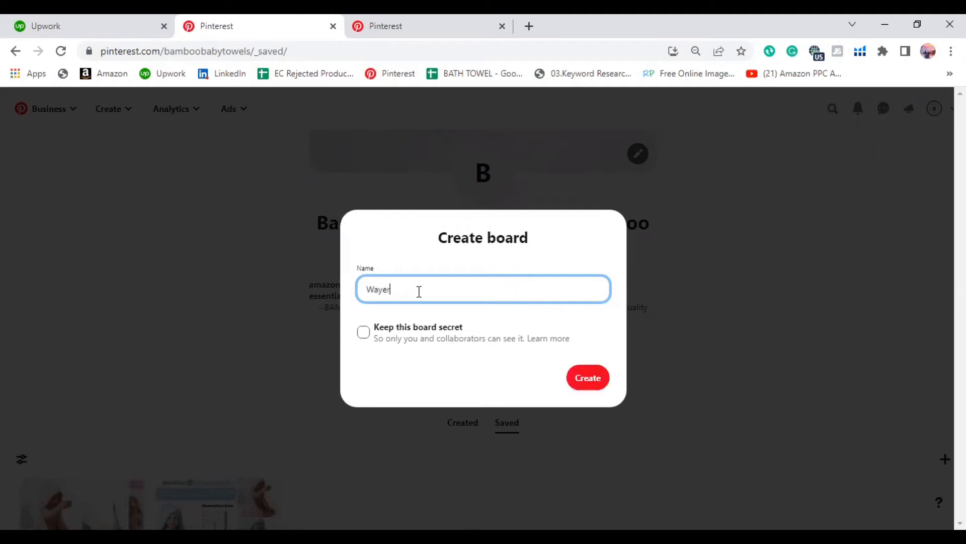
key("BackSpace")
key("BackSpace")
type("ter Bottle Sports Water bottle")
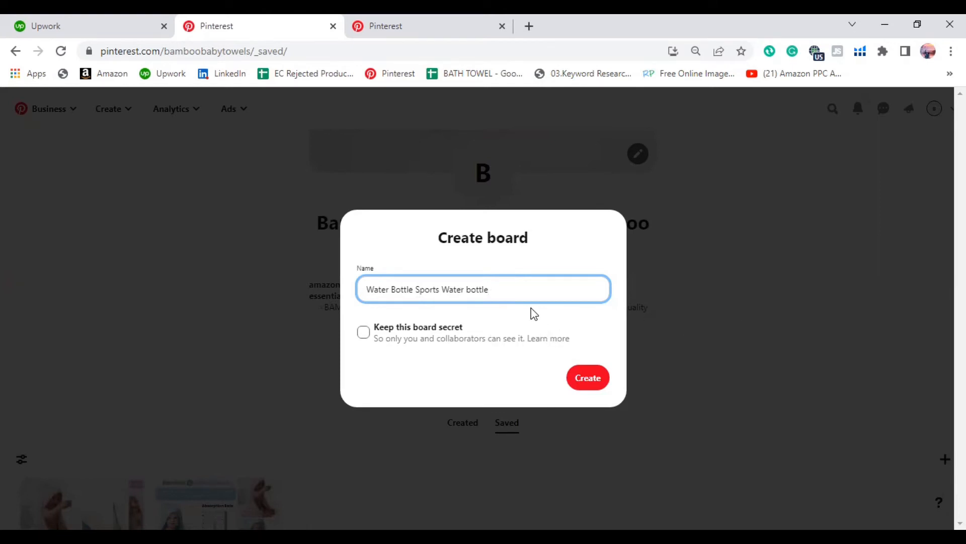
Step: Turn the option to keep the board secret on and off again, and discard the new board
left_click(360, 337)
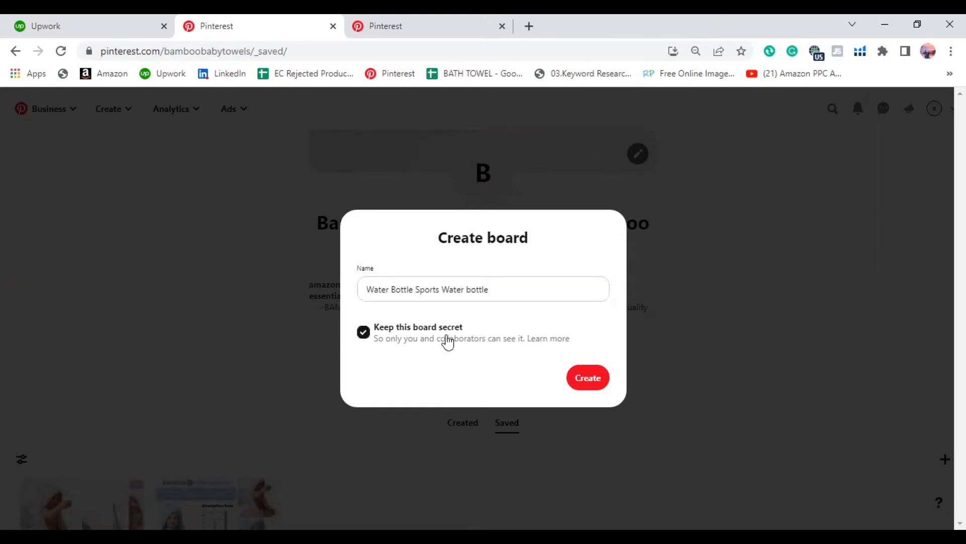
left_click(363, 333)
left_click(822, 312)
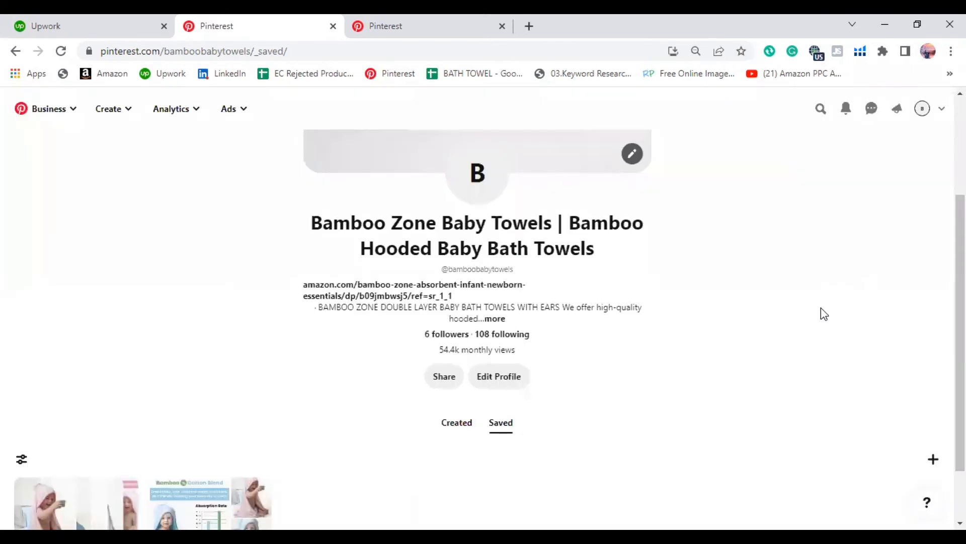
scroll(825, 313, "up", 3)
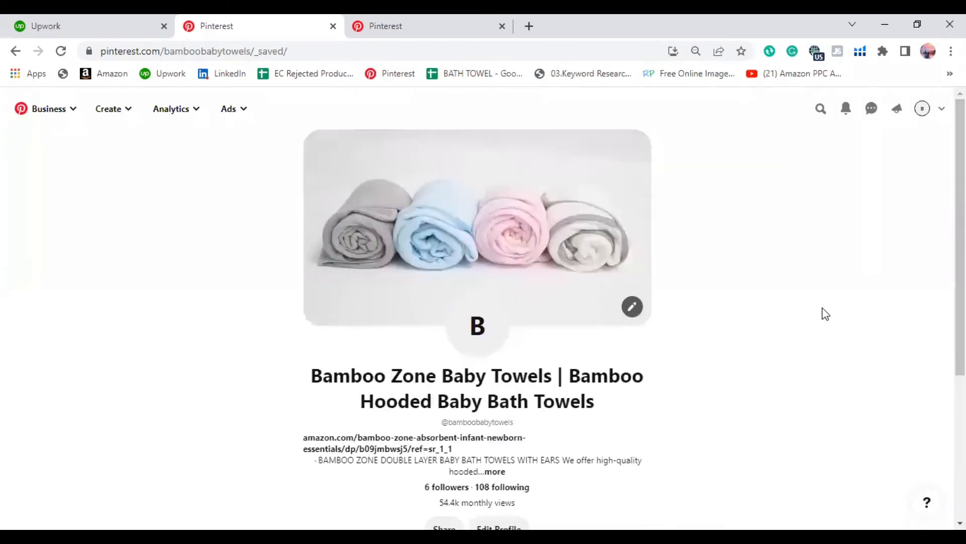
scroll(825, 314, "down", 5)
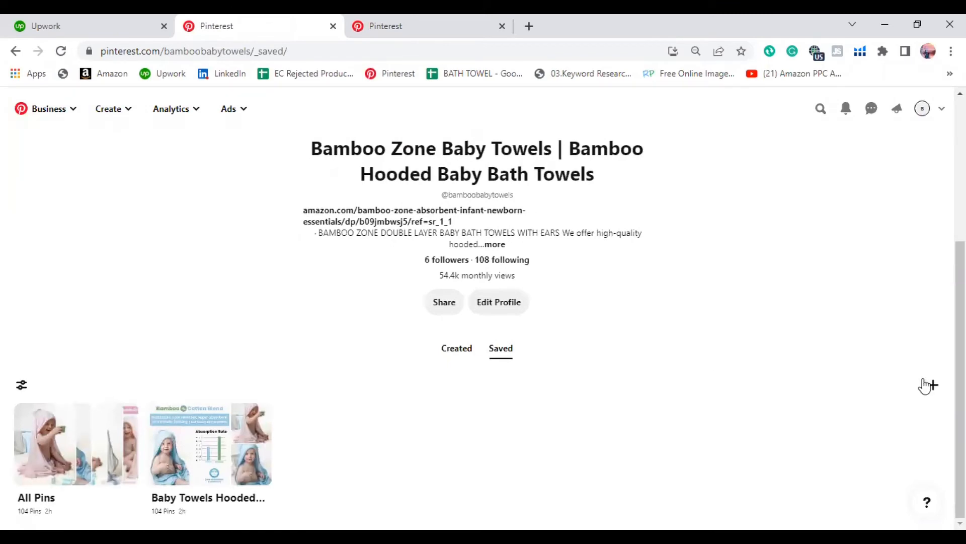
left_click(926, 385)
left_click(870, 471)
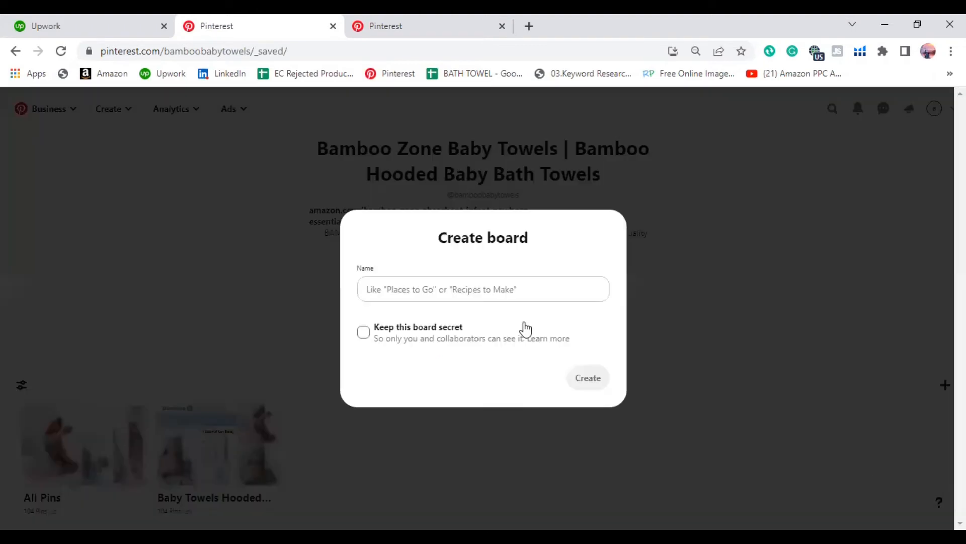
left_click(795, 327)
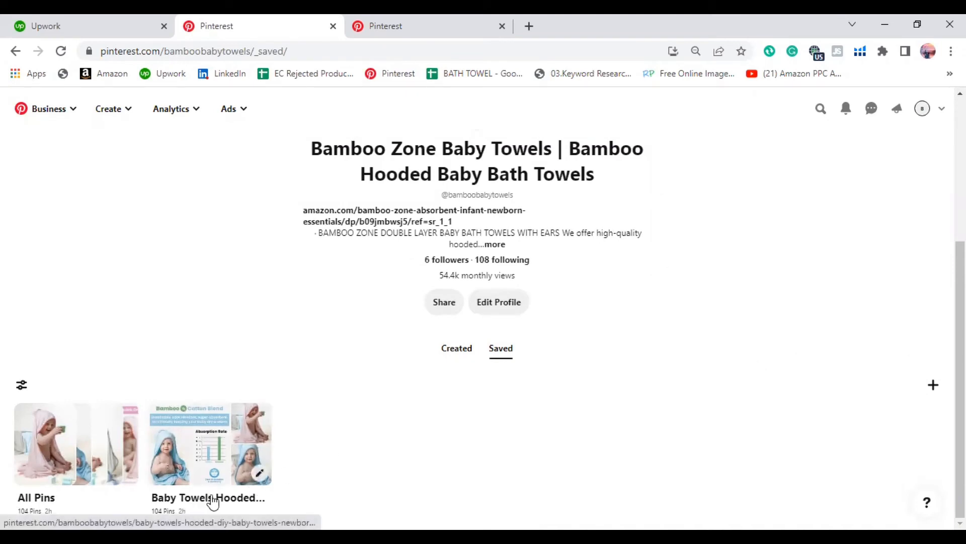
Step: Open the editing details of the "Baby Towels Hooded Diy | baby towels Newborn" board, highlight its description and close the details
left_click(260, 476)
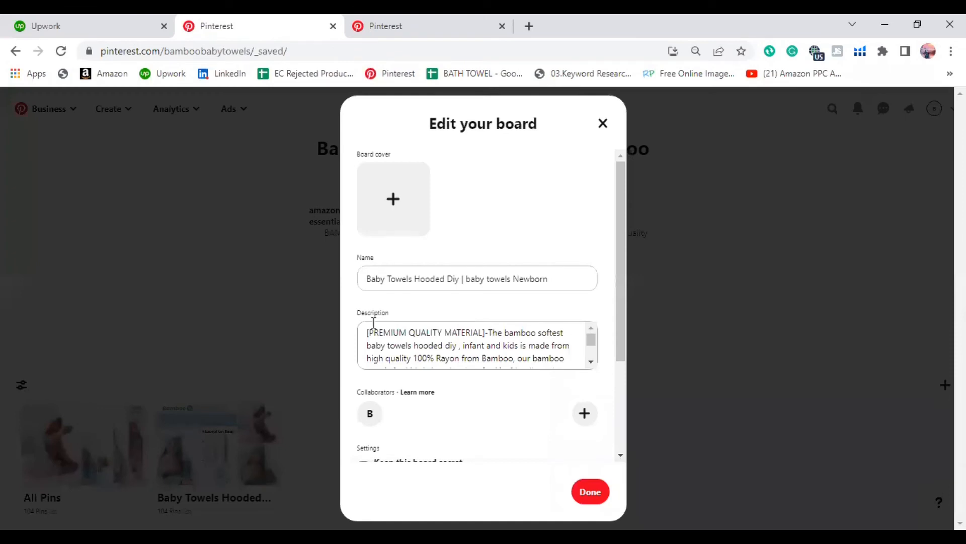
left_click_drag(367, 334, 563, 381)
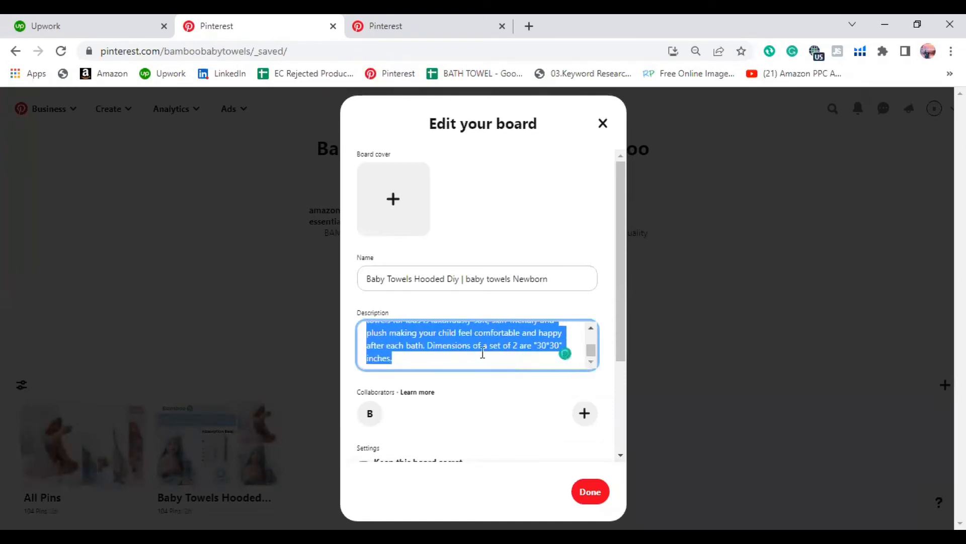
left_click(503, 411)
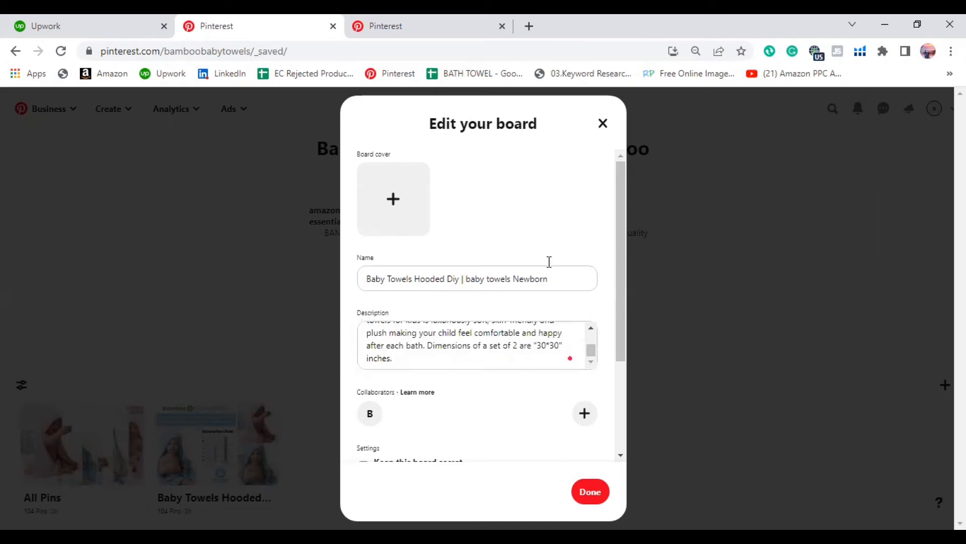
left_click(603, 124)
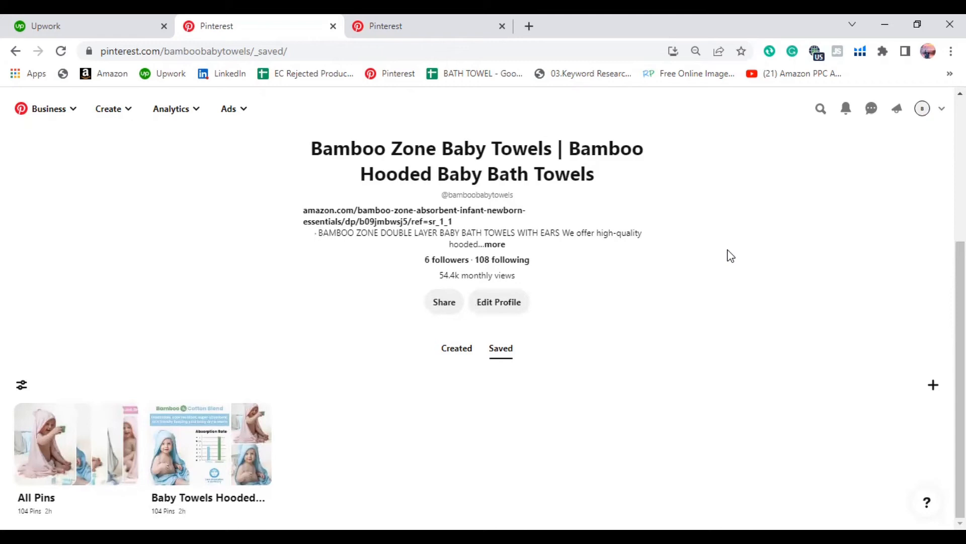
Step: Start creating a new regular Pin from the business profile page
scroll(731, 256, "up", 5)
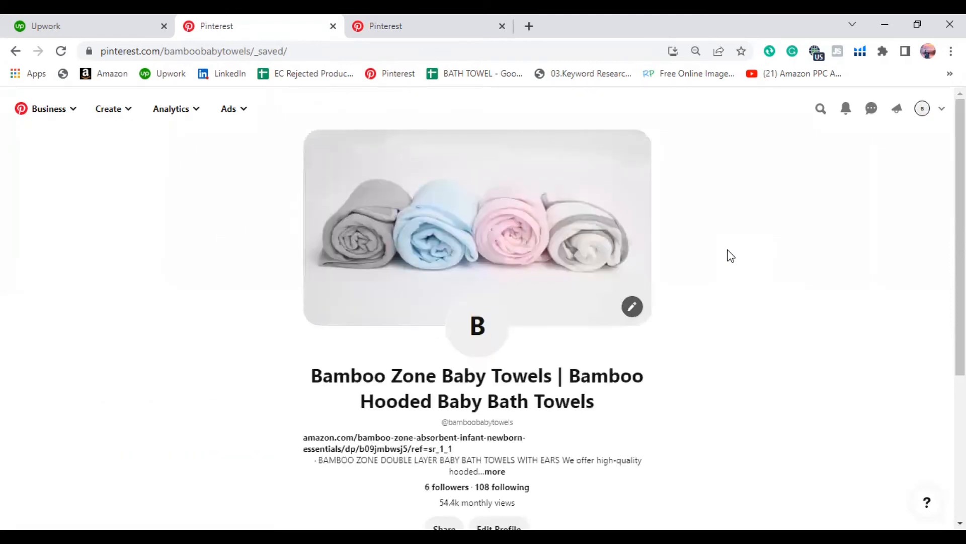
scroll(731, 256, "down", 5)
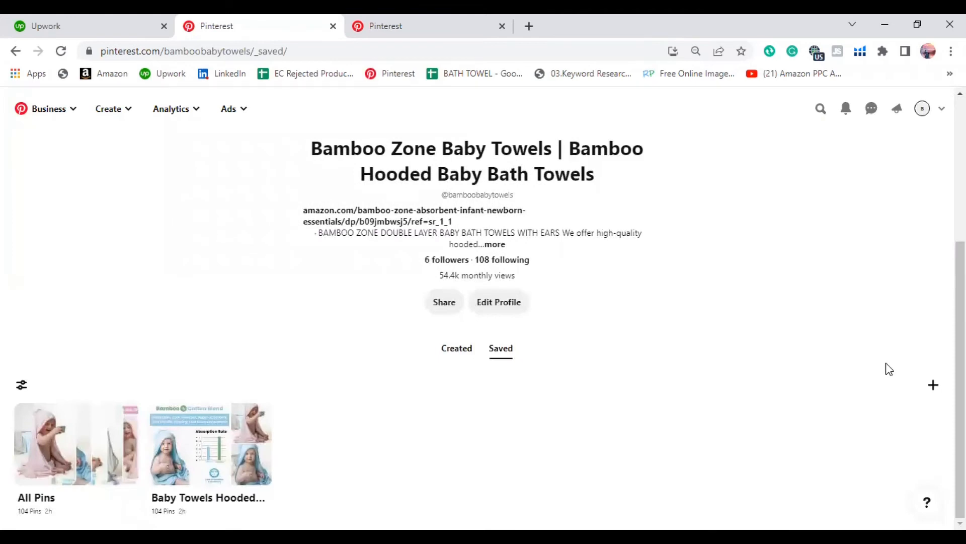
left_click(933, 387)
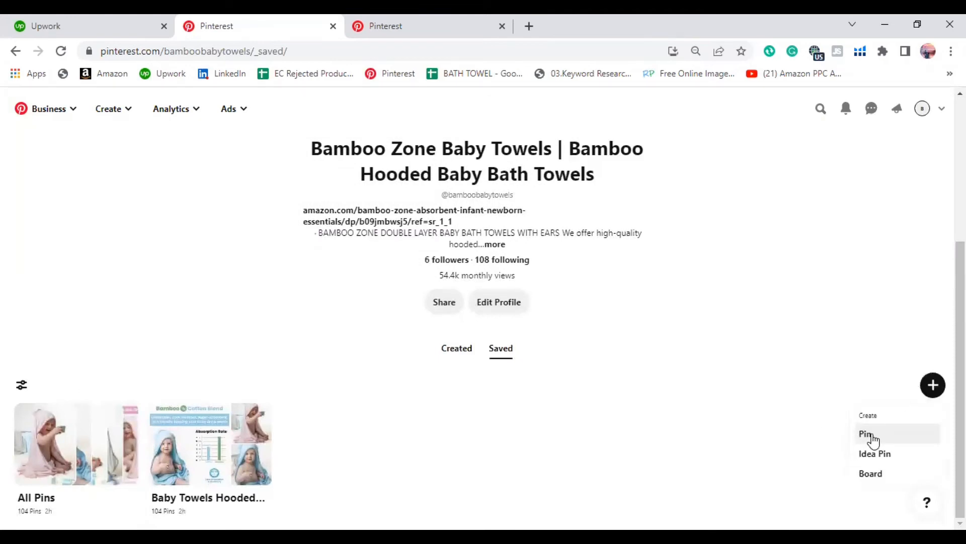
scroll(383, 209, "up", 5)
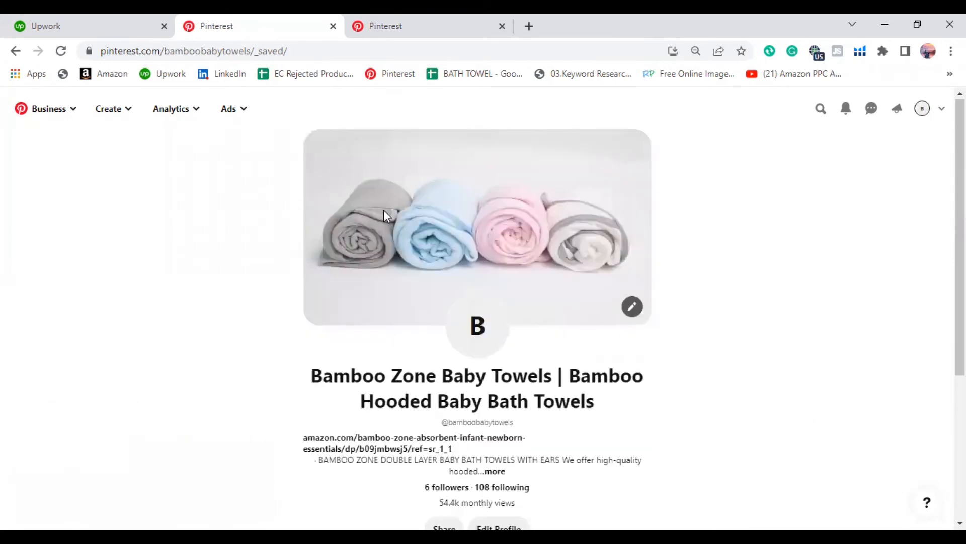
left_click(114, 113)
left_click(101, 141)
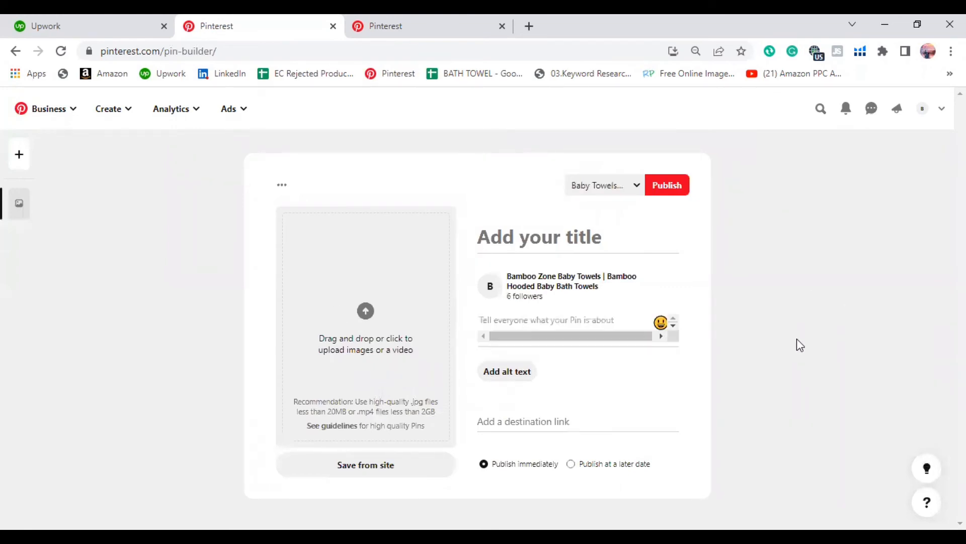
Step: Upload the WhatsApp image of the white and grey hooded towels from the Pictures folder to the new Pin
left_click(366, 313)
left_click(40, 149)
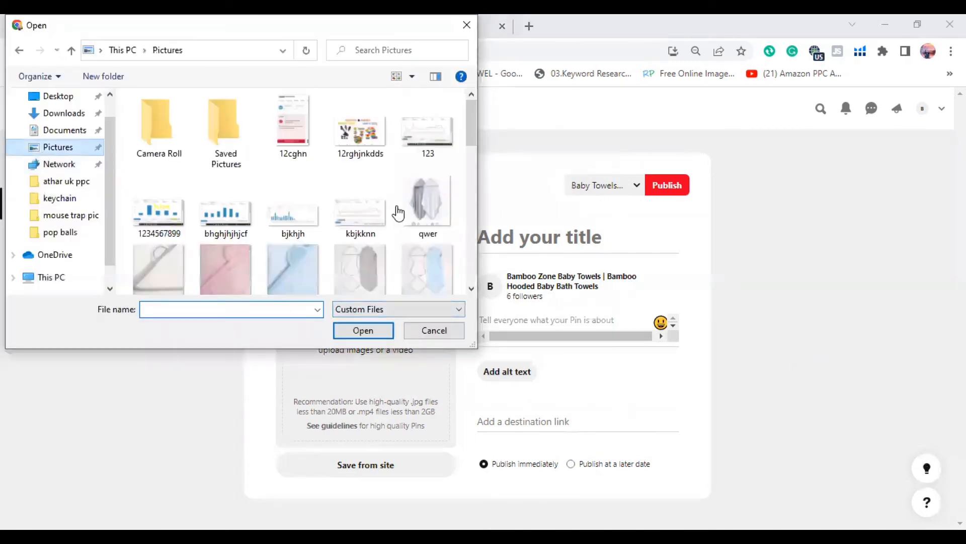
left_click(353, 278)
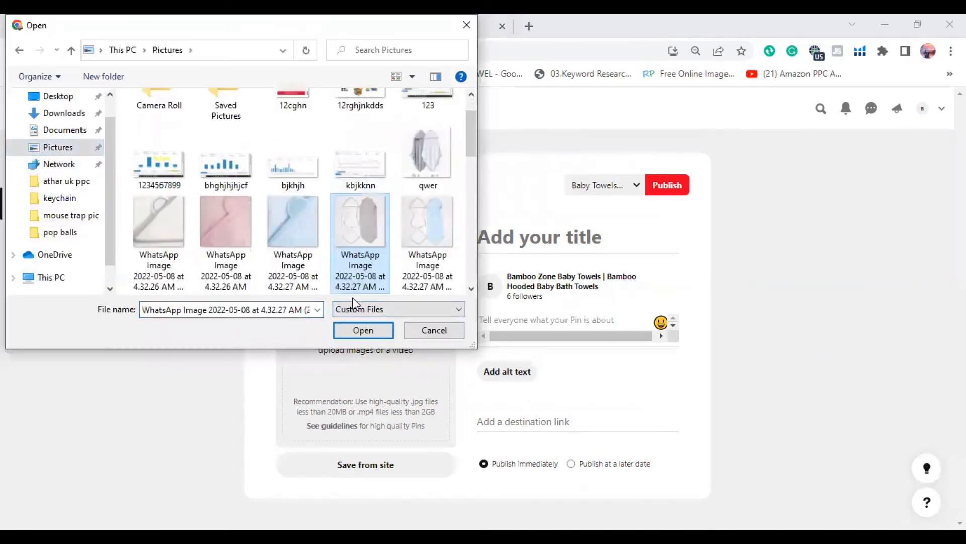
left_click(359, 332)
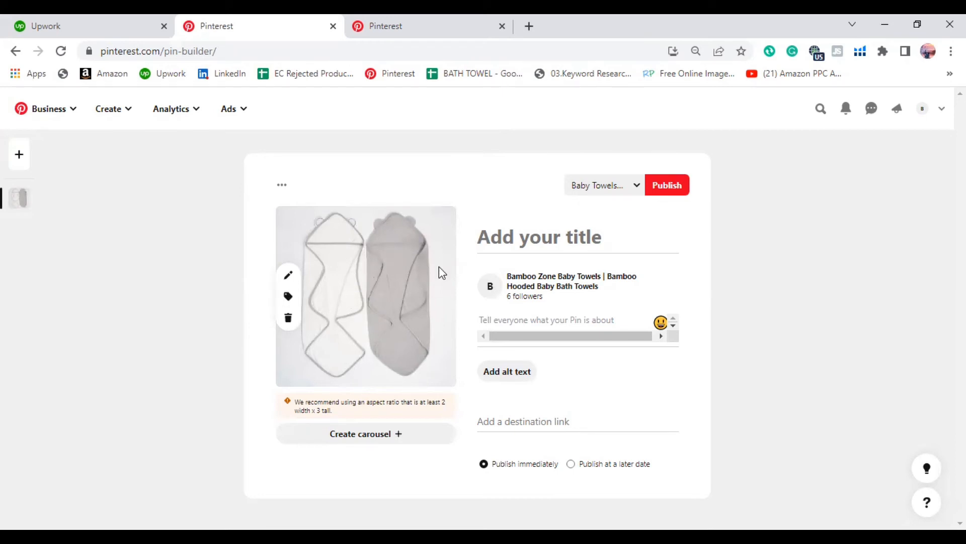
Step: Enter "Baby towels , Bamboo baby hooded towels" as the Pin's title
left_click(551, 227)
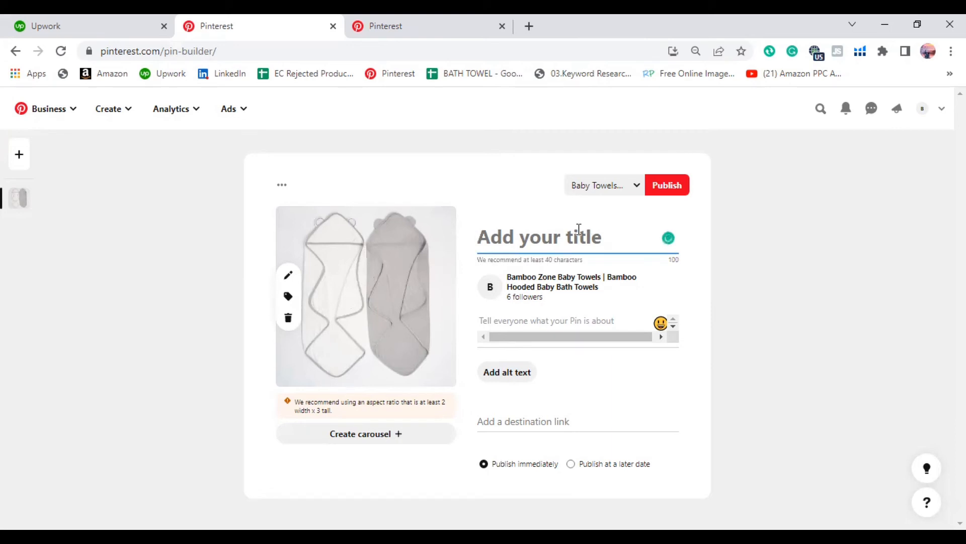
type("B")
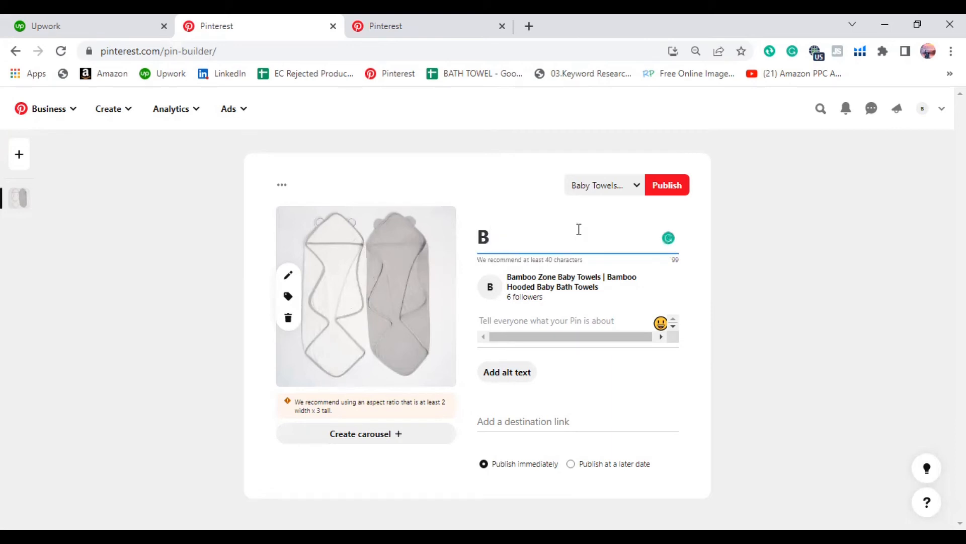
type("aby t")
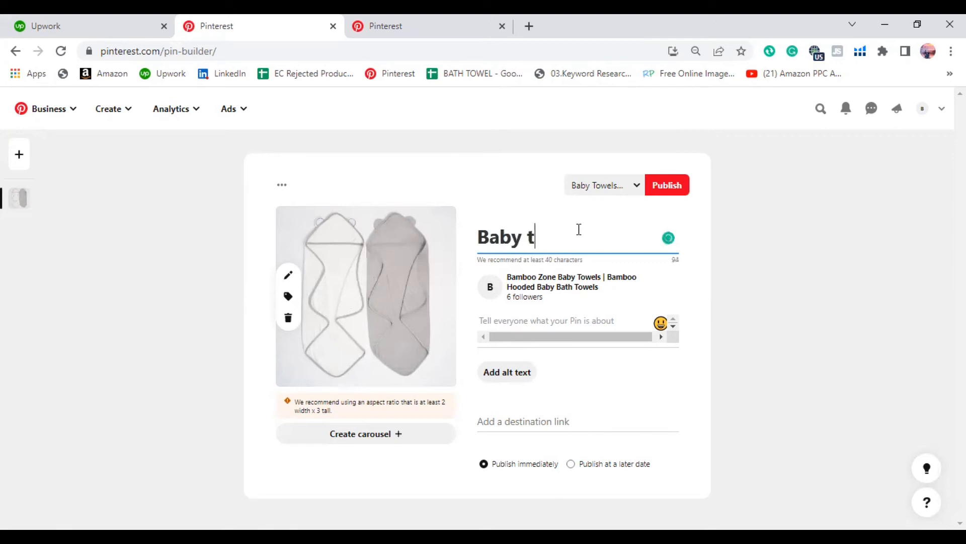
type("owels , Bamb")
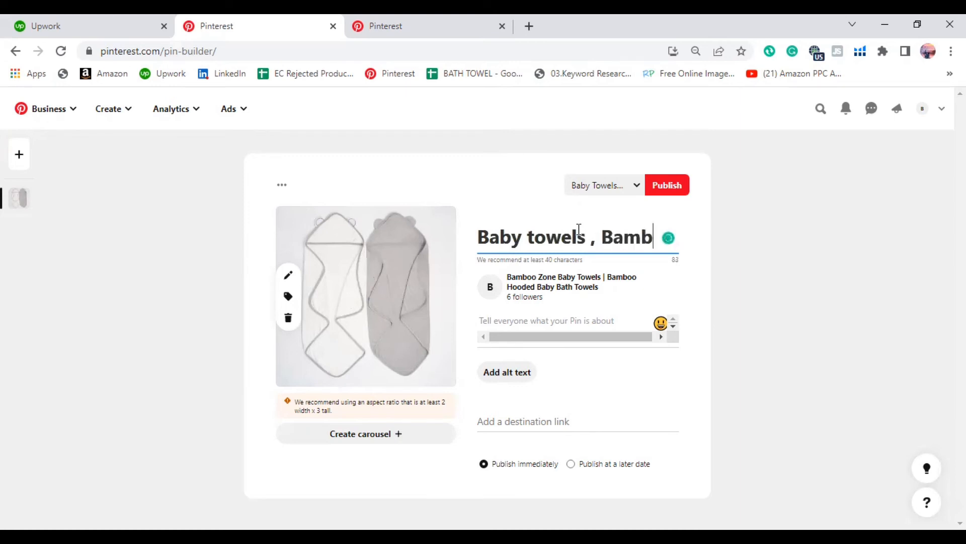
type("oo baby ")
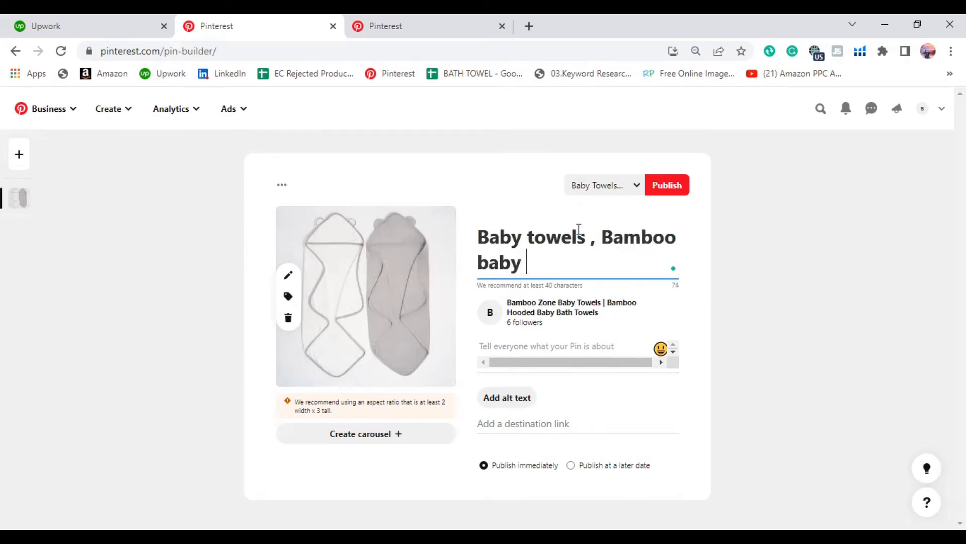
type("hooded t")
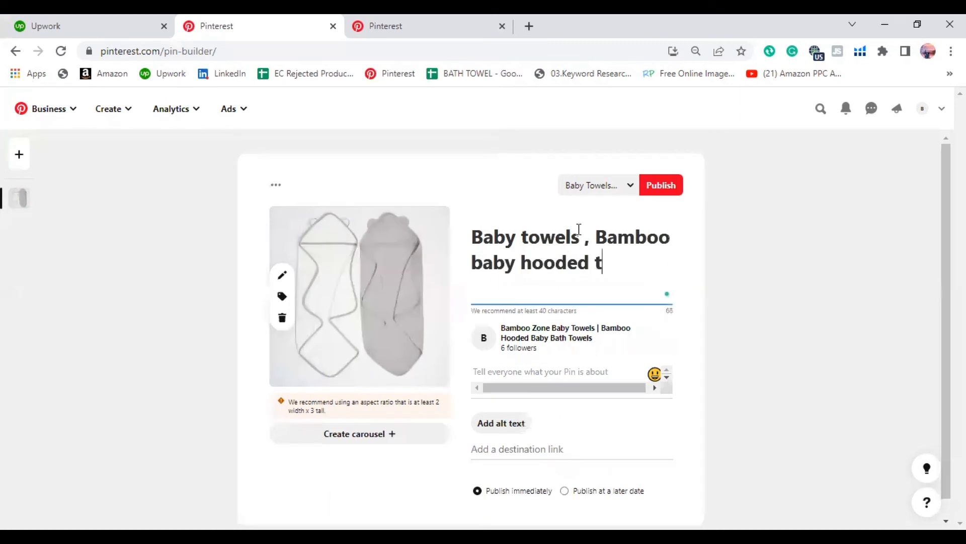
type("owels")
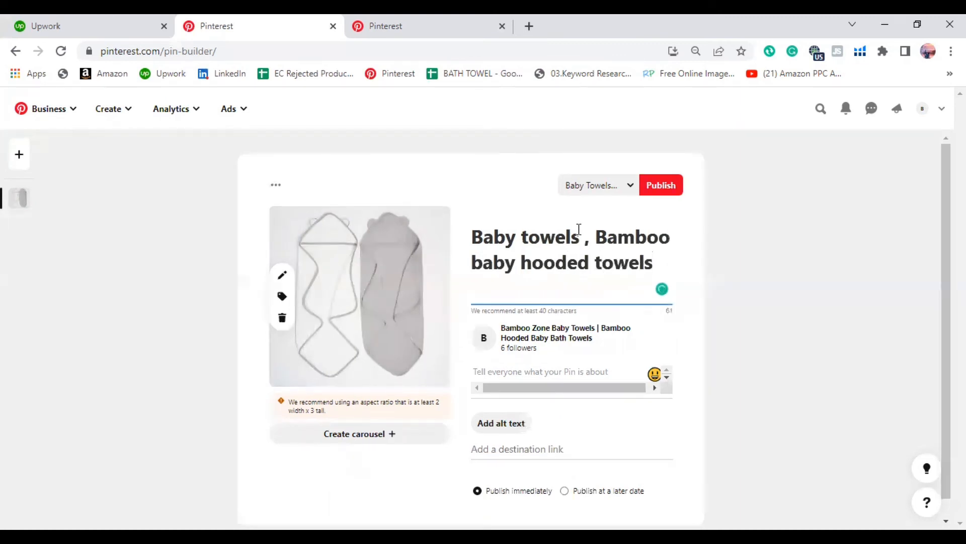
Step: Accept the suggested correction in the Pin's title that removes the space before the comma after "Baby towels"
left_click(526, 371)
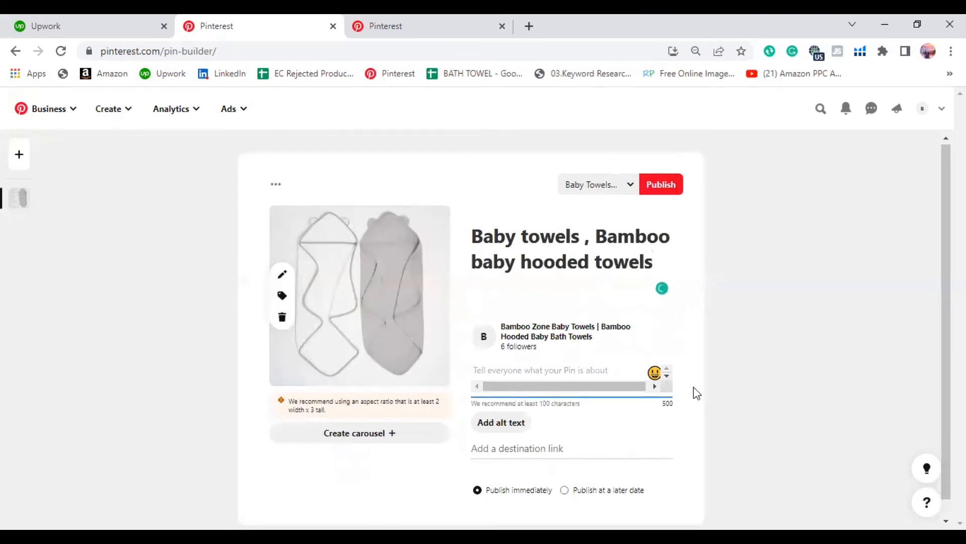
scroll(695, 391, "down", 1)
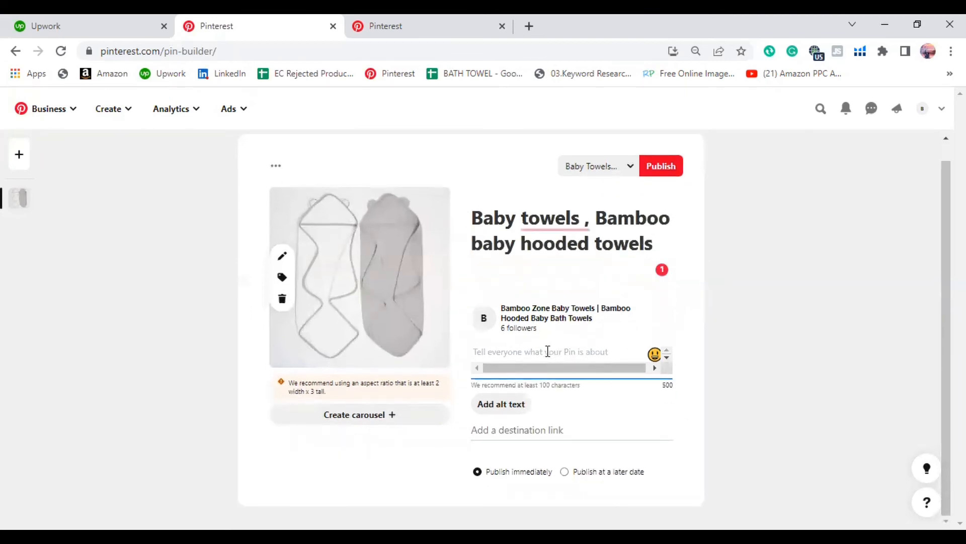
mouse_move(559, 220)
left_click(563, 257)
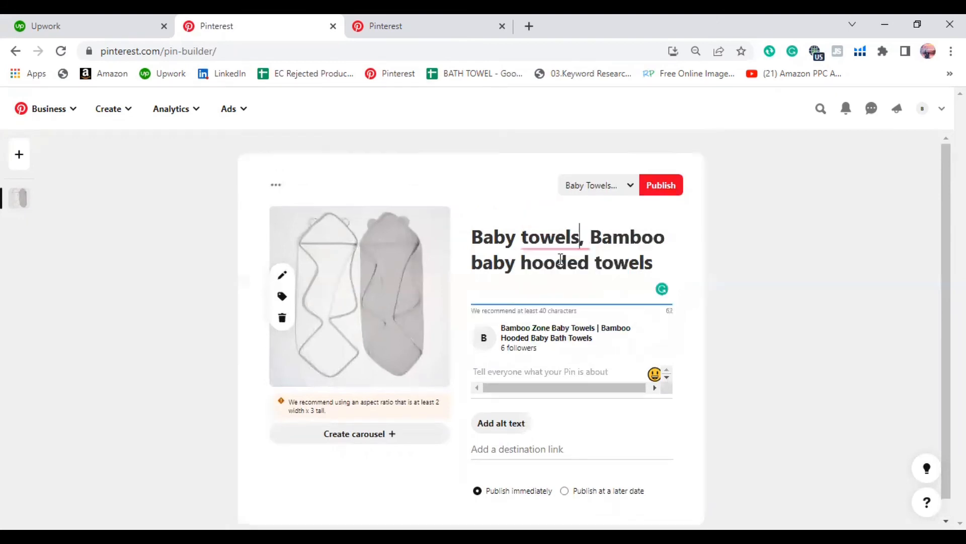
Step: Review the Pin's description and destination link fields and the publishing options without filling them in
left_click(536, 369)
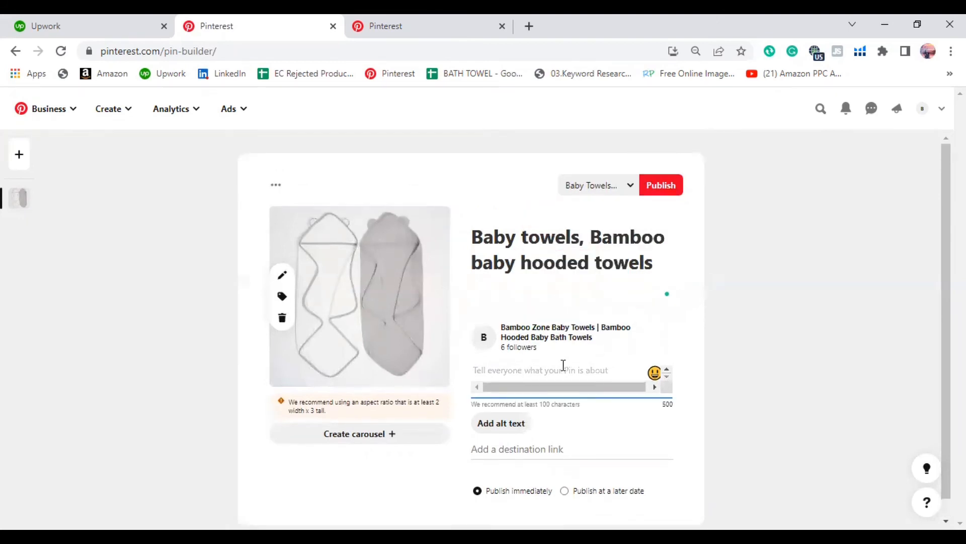
scroll(576, 368, "down", 1)
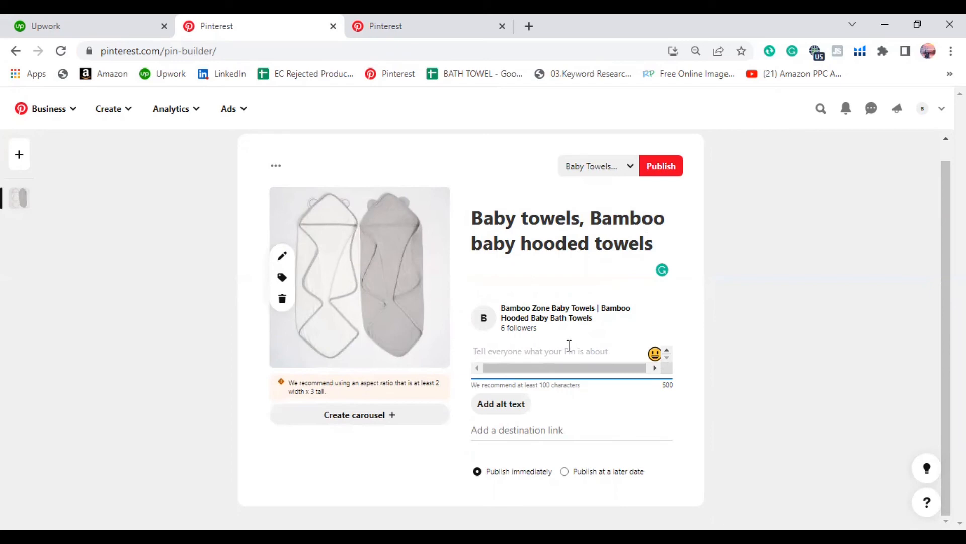
left_click(516, 424)
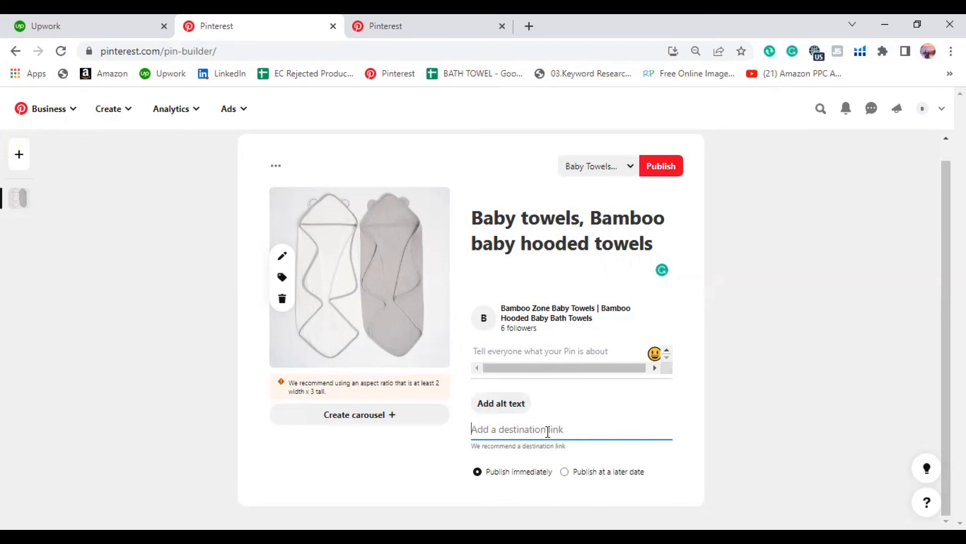
scroll(548, 432, "up", 1)
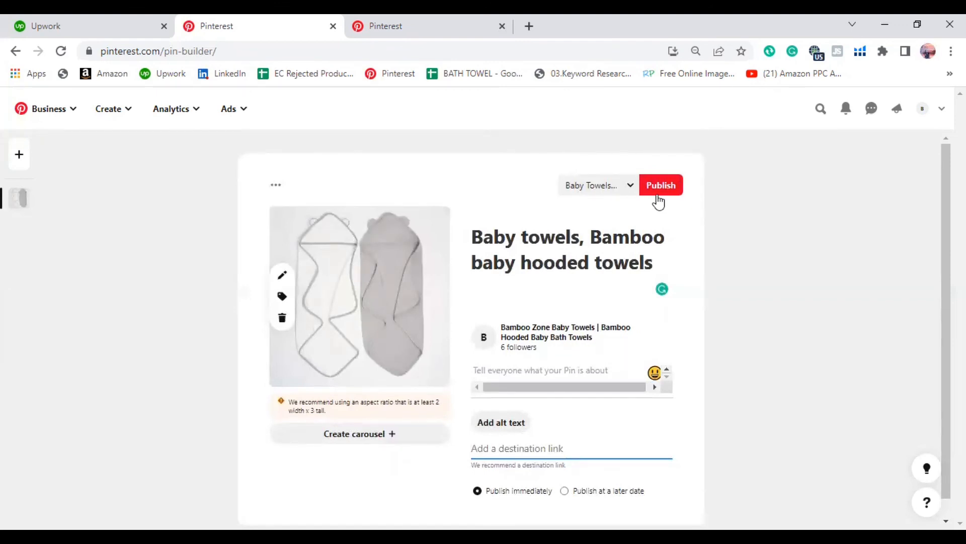
scroll(634, 337, "down", 1)
scroll(553, 212, "up", 1)
Step: Switch to the other Pinterest tab, open the business profile page and look through its created Pins
left_click(432, 22)
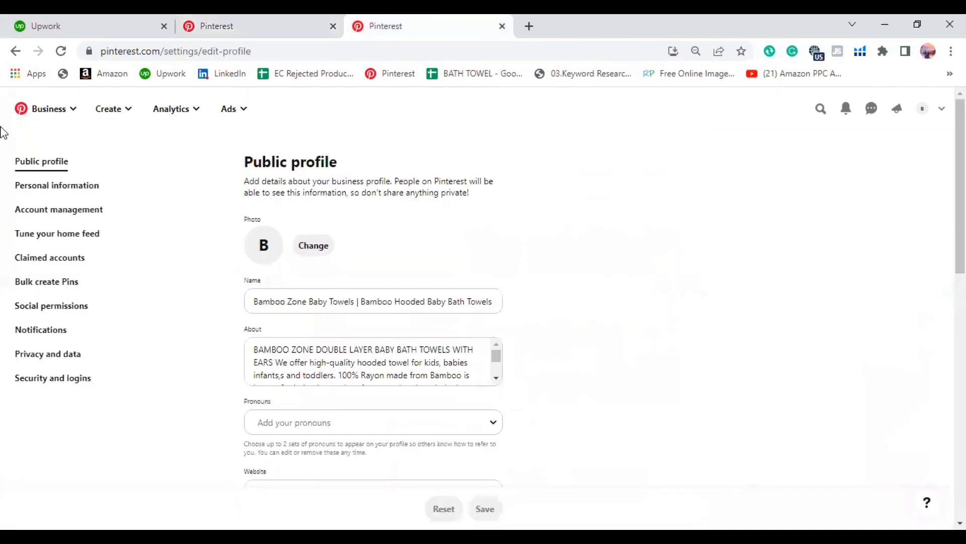
left_click(924, 111)
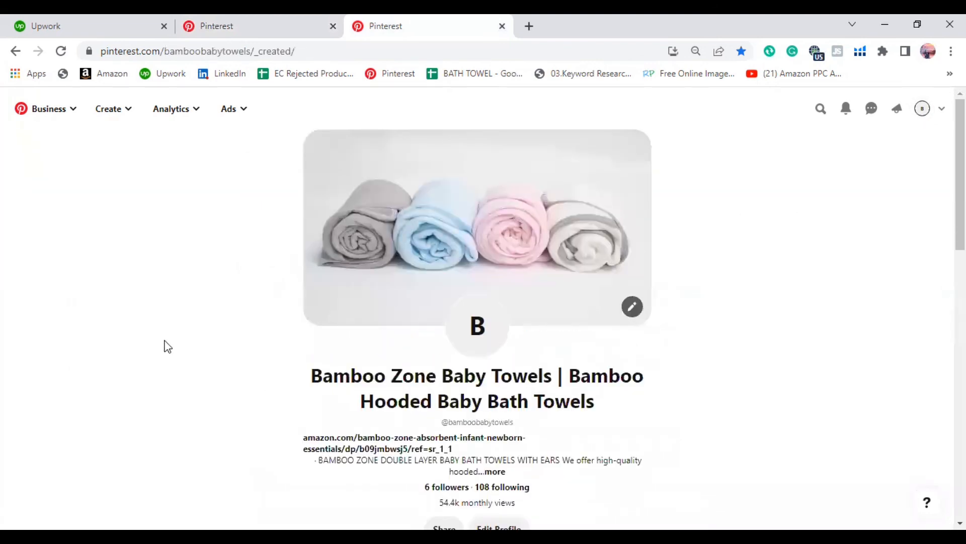
scroll(162, 347, "down", 8)
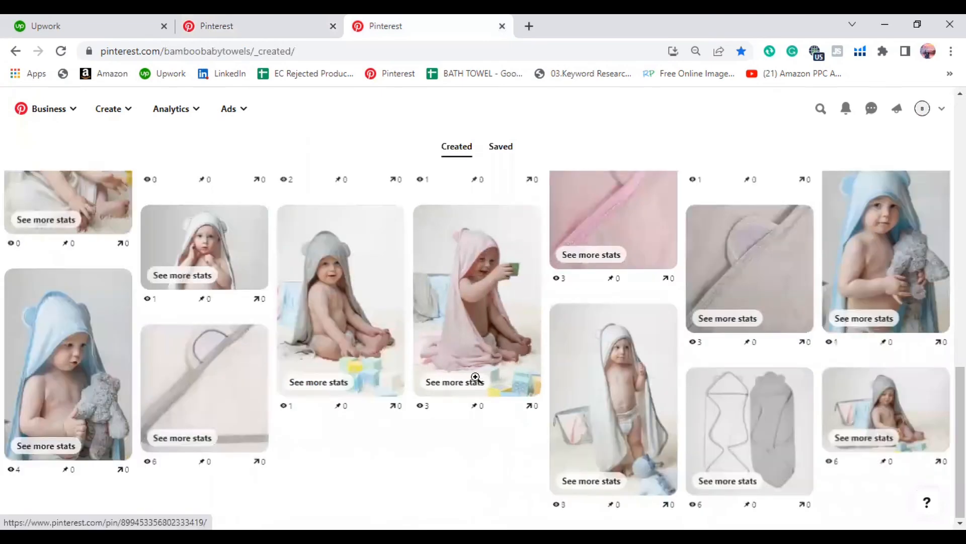
scroll(497, 373, "up", 10)
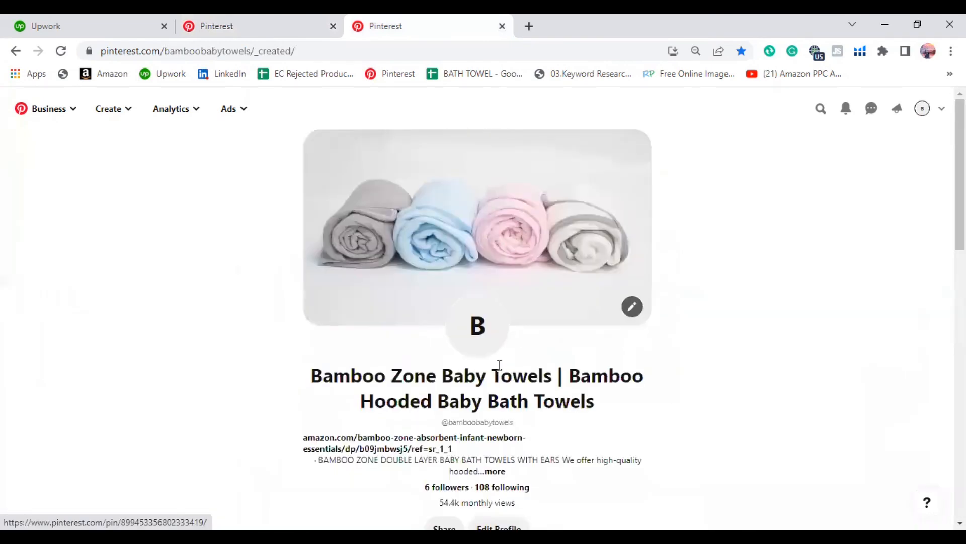